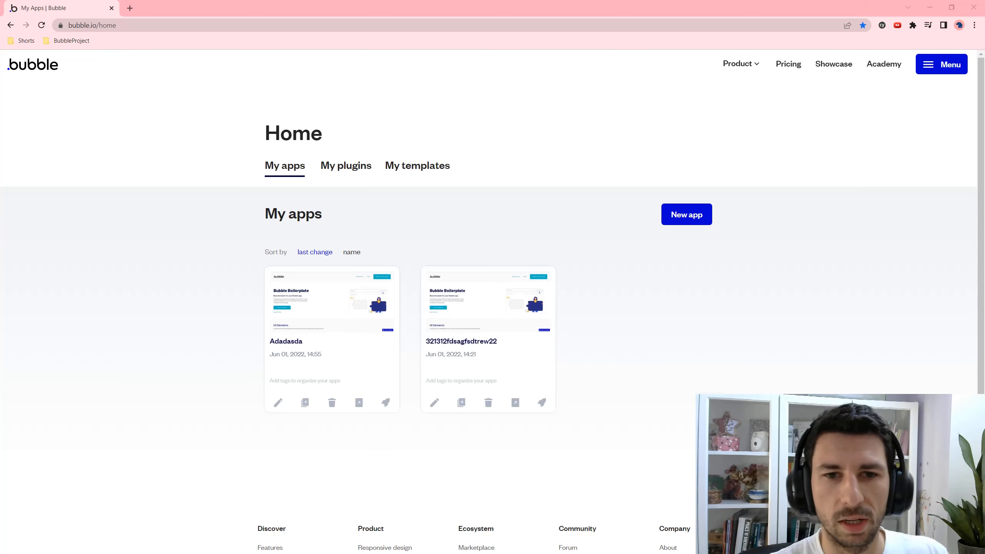
Start a new app named flfhsflksdhfdlsdfkg, setting its kind to Blog and its details to afrewarawe
left_click(671, 217)
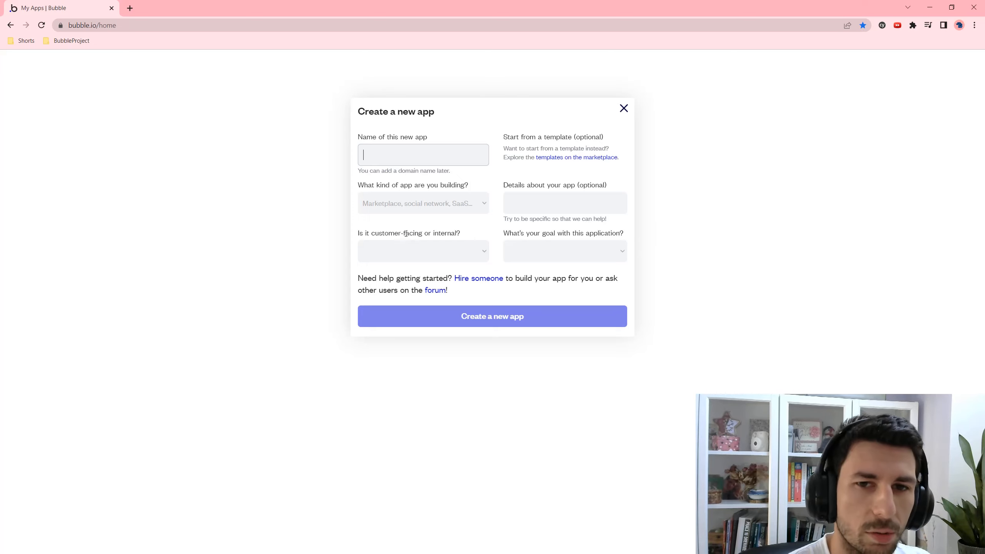
type("flfhsflksdhfdlsdfkg")
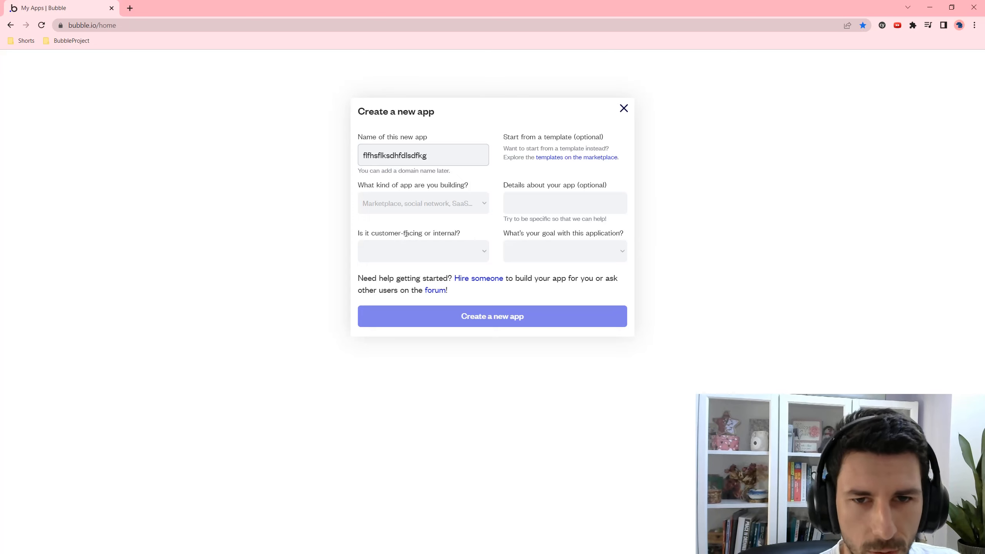
left_click(377, 205)
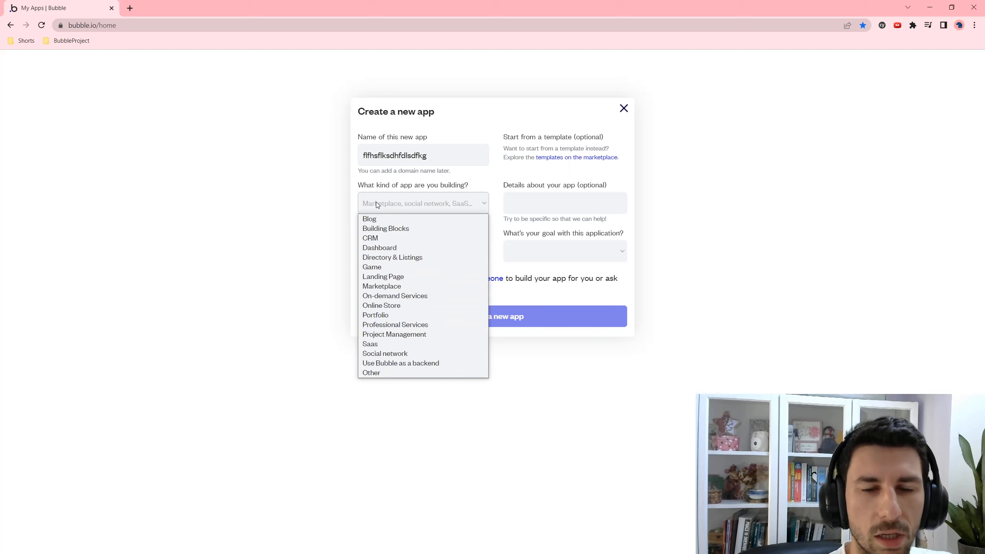
left_click(390, 219)
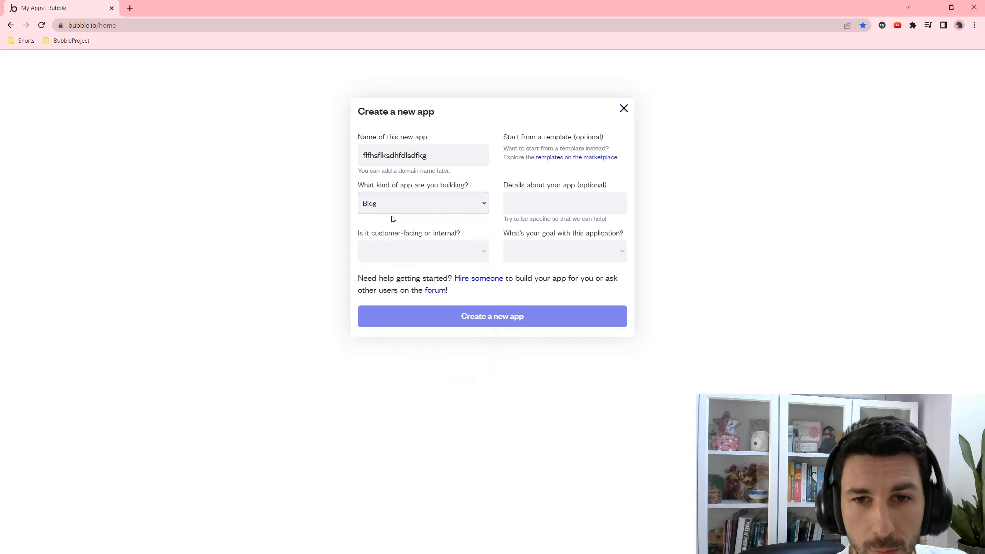
left_click(536, 202)
type("afrewarawe")
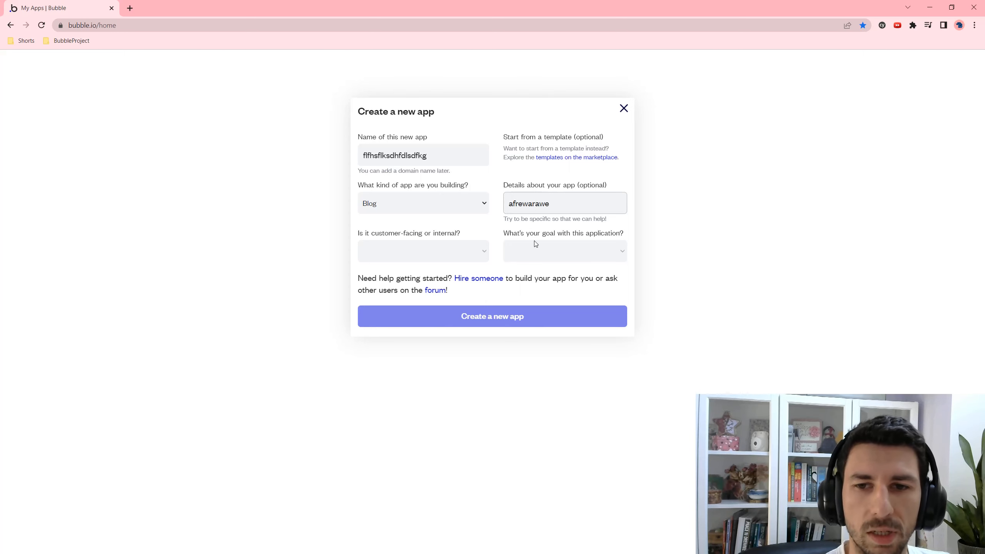
Set the app's goal to Just playing around and its audience to Internal or employee-facing, and create the app
left_click(535, 248)
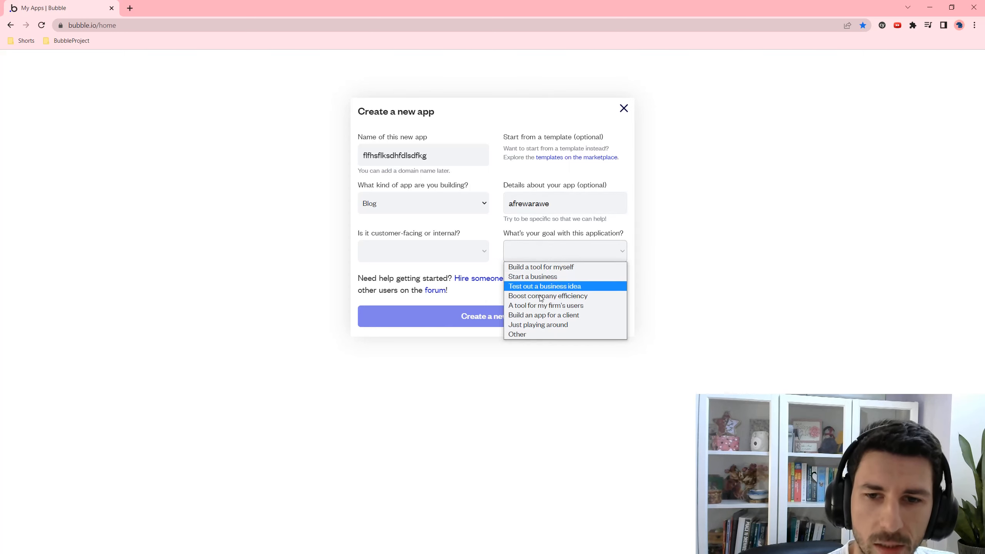
left_click(539, 324)
left_click(404, 251)
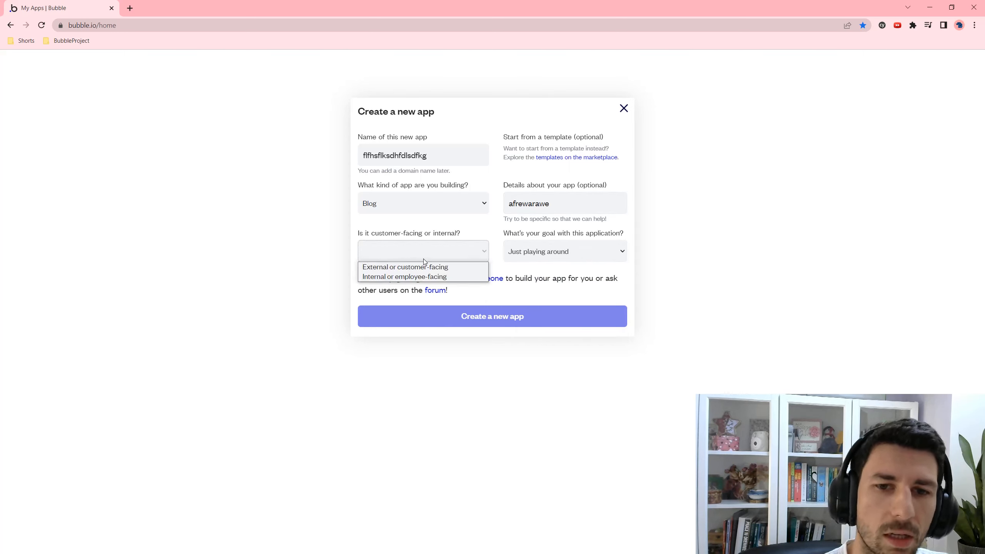
left_click(423, 277)
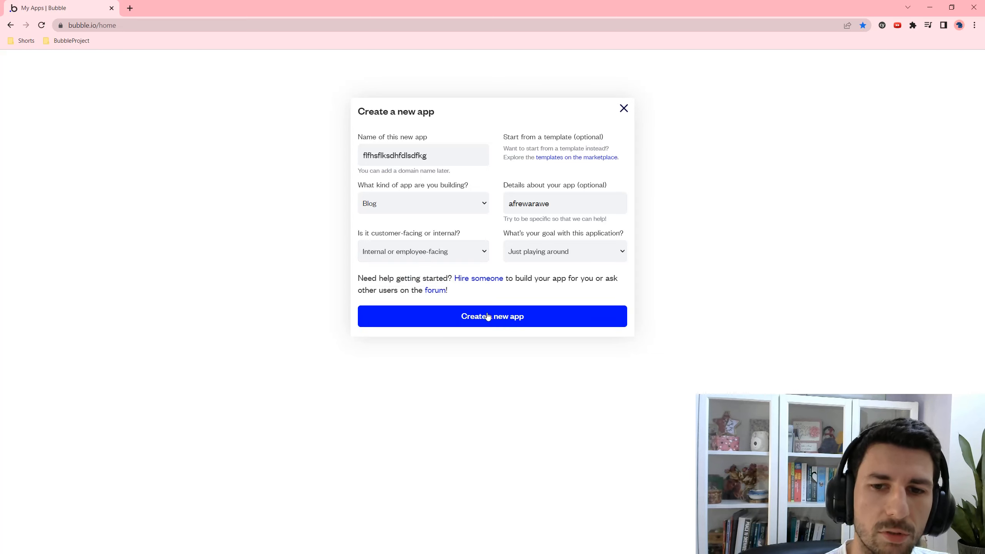
left_click(487, 316)
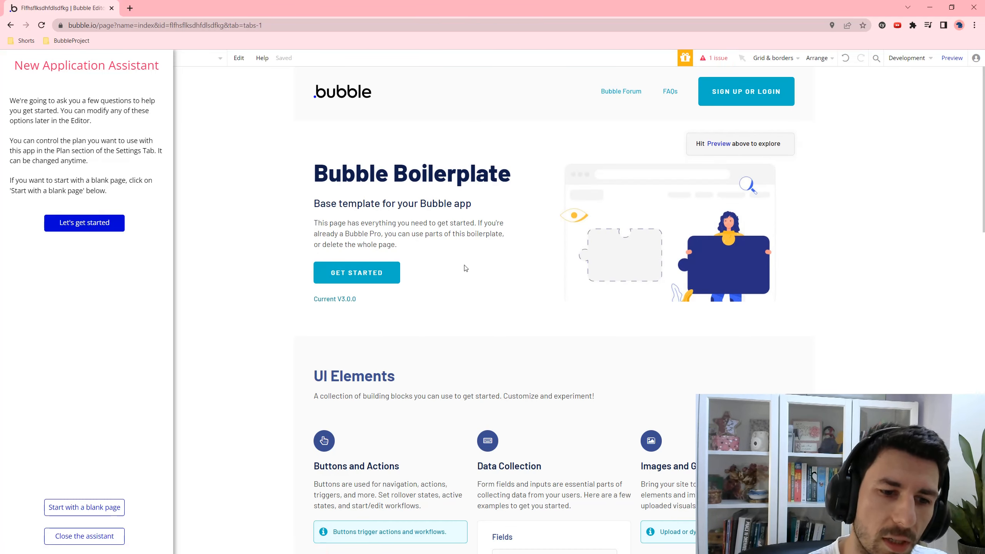
Start the new app with a blank page and close the New Application Assistant
left_click(90, 511)
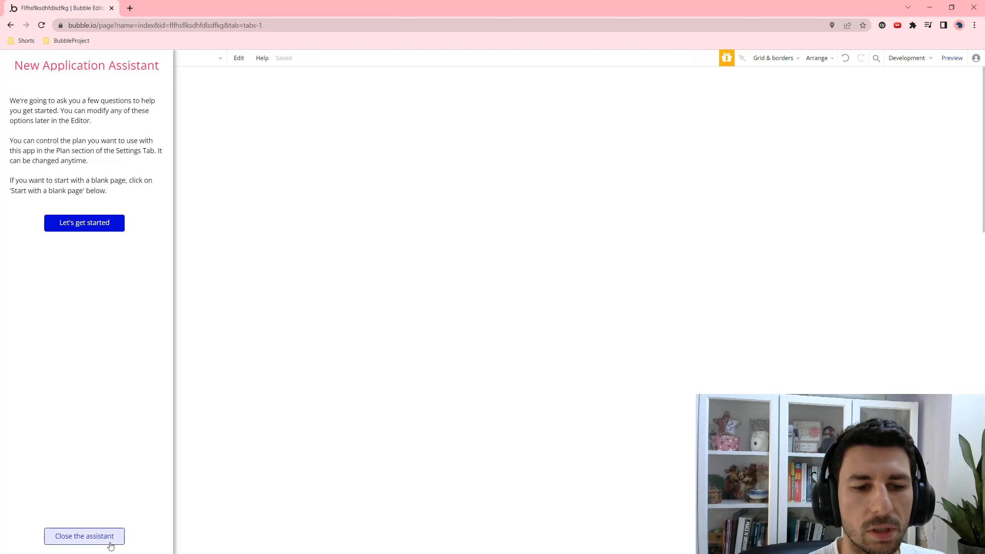
left_click(111, 546)
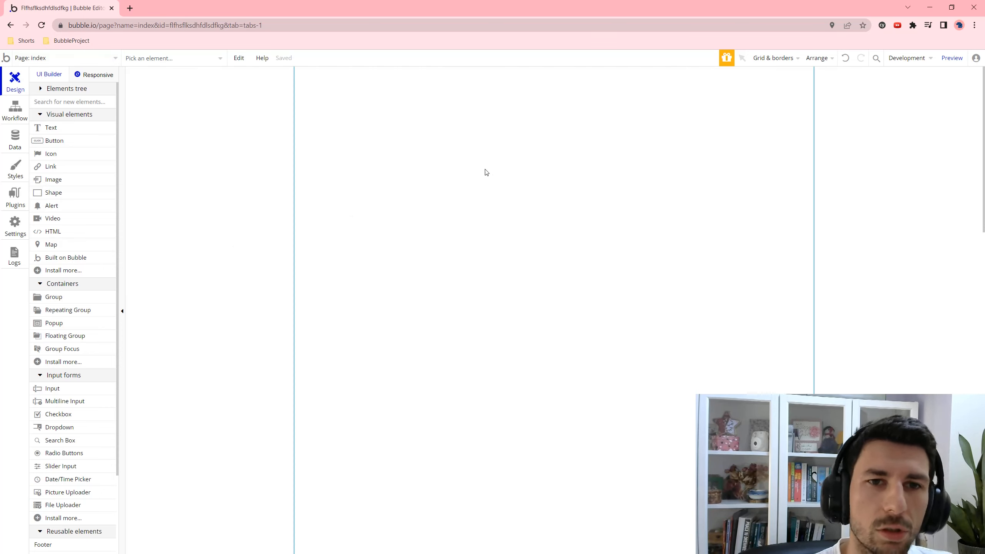
Place a Text element about 311 by 139 px near the page's upper edge, with a Button and an Icon about 119 by 78 px below it
left_click(76, 128)
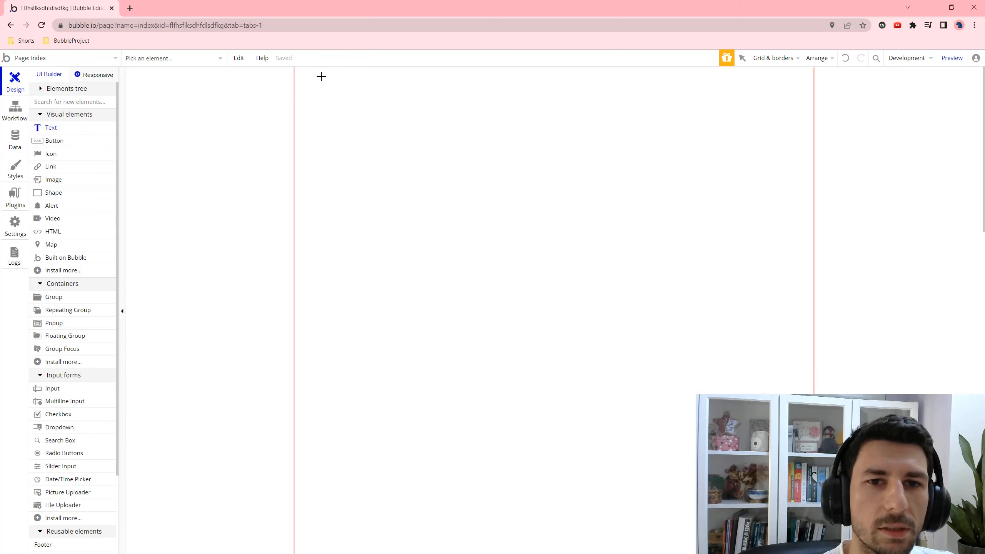
left_click_drag(321, 76, 470, 143)
left_click(86, 140)
left_click_drag(321, 150, 433, 215)
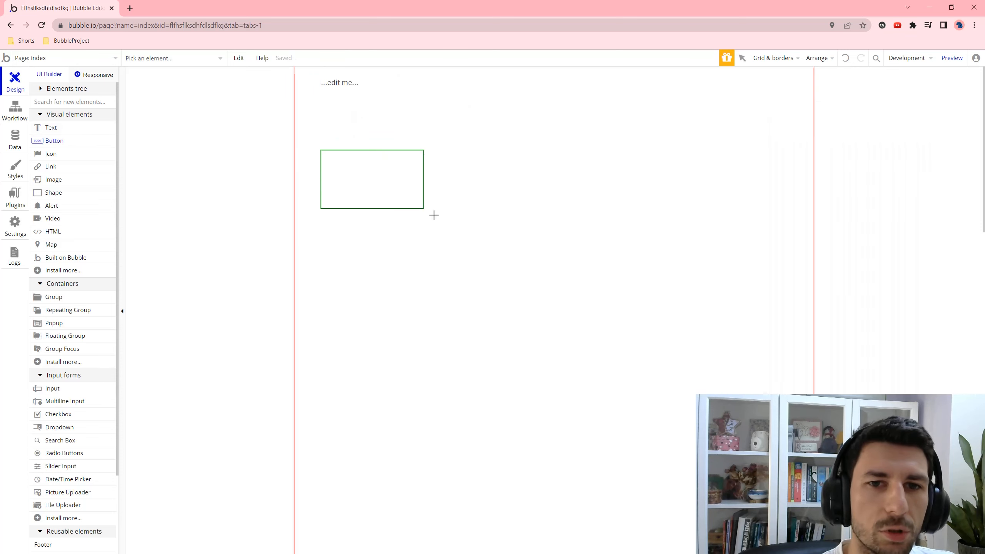
left_click(58, 155)
left_click_drag(326, 242, 383, 279)
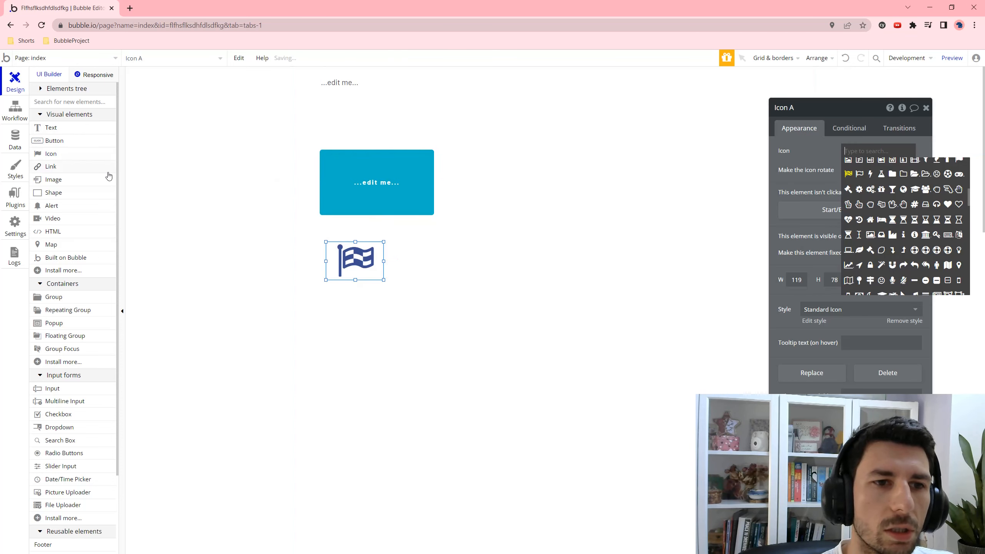
Add a Link below the flag icon and an Image about 96 by 108 px beside the text and button
left_click(50, 166)
mouse_move(308, 303)
left_mouse_down()
mouse_move(422, 365)
mouse_move(431, 380)
left_mouse_up()
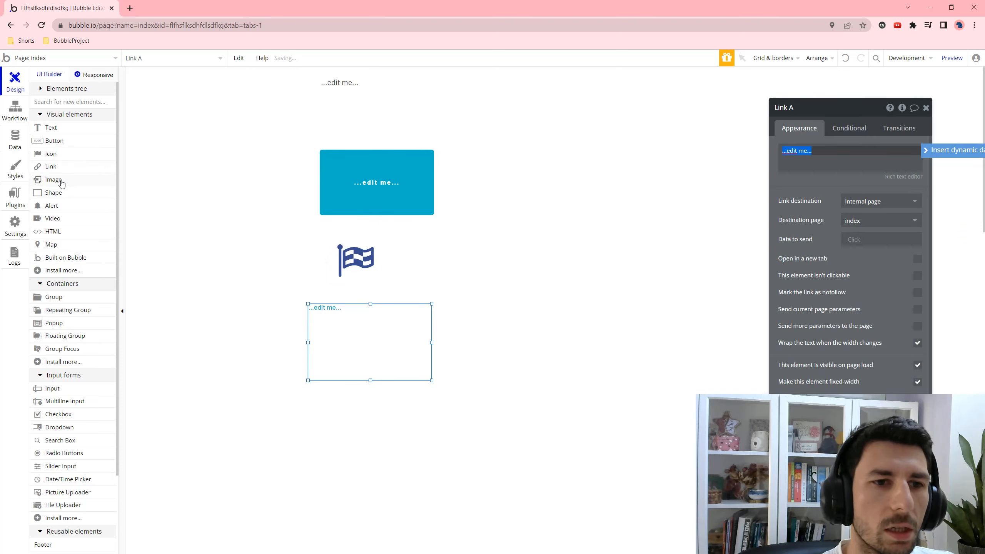
left_click(61, 181)
left_click_drag(480, 102, 526, 154)
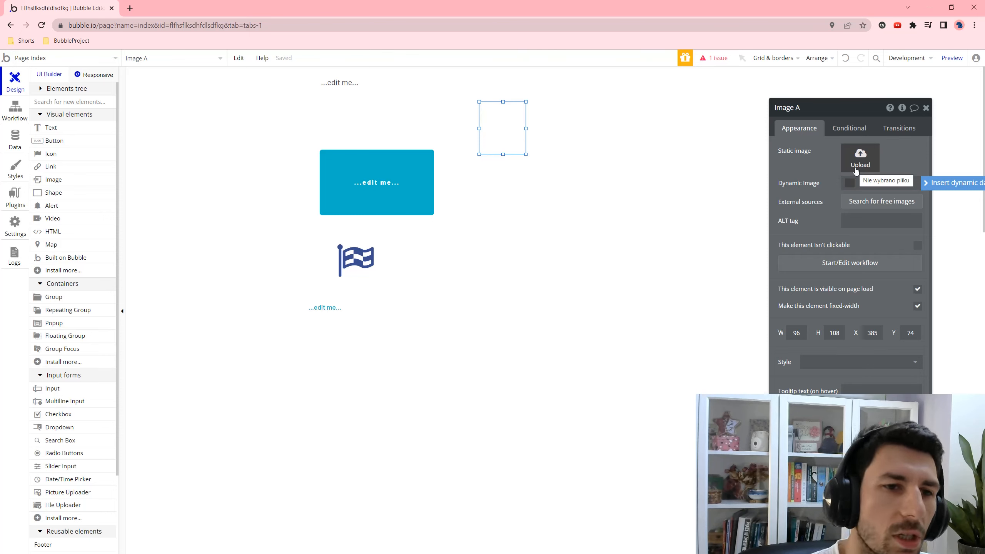
Place a Shape below the image, an Alert under the shape, and a Video overlapping the alert's lower corner
left_click(58, 192)
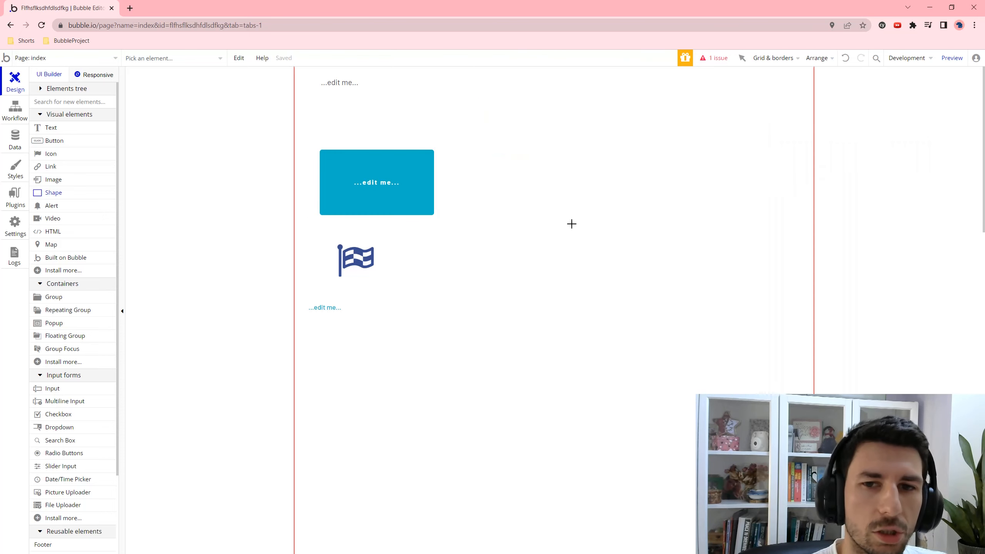
left_click_drag(477, 204, 543, 250)
left_click(64, 205)
left_click_drag(470, 265, 535, 308)
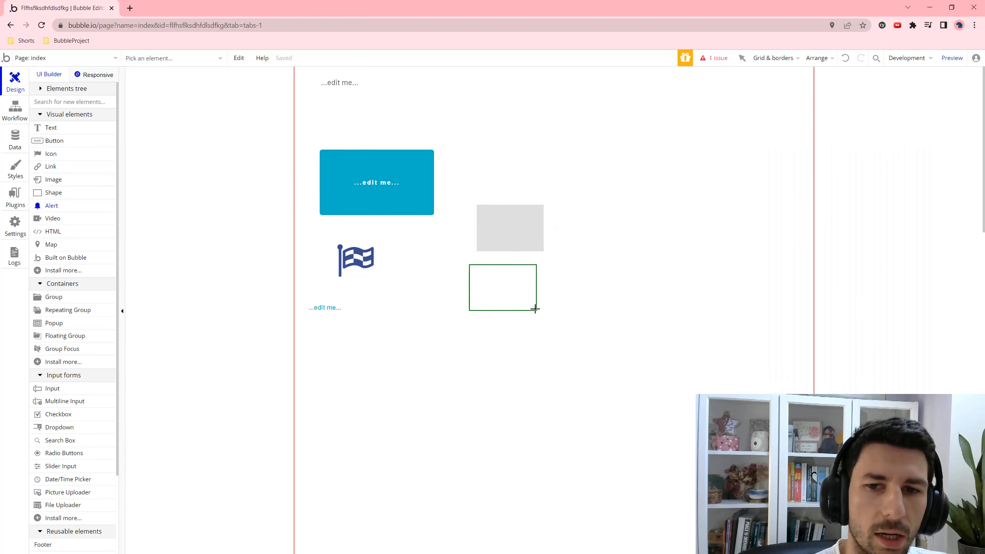
left_click(54, 219)
left_click_drag(418, 289, 495, 365)
Add an HTML element about 322 by 212 px overlapping the shape, a Map beside the video, and a Built on Bubble logo below the link
left_click(53, 231)
left_click_drag(526, 133, 680, 235)
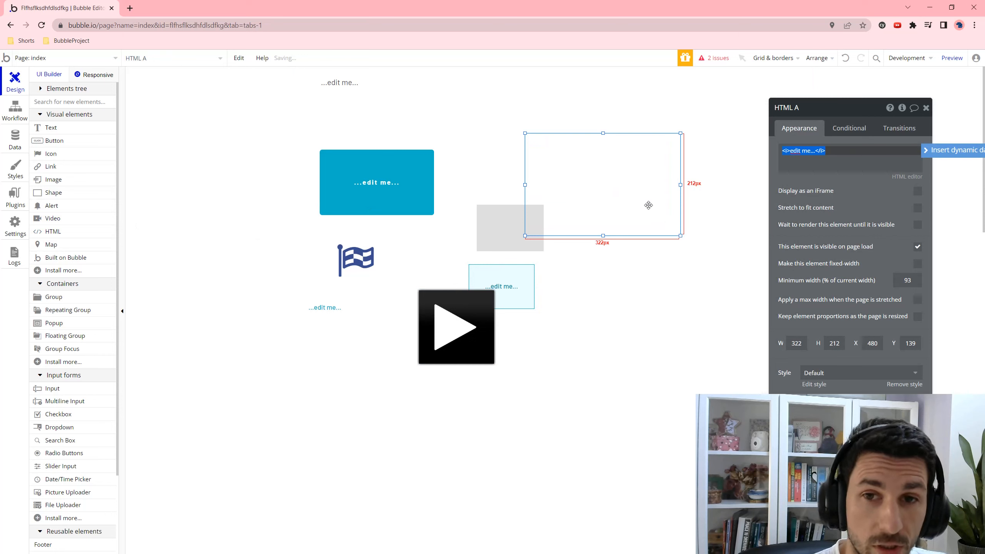
left_click(51, 244)
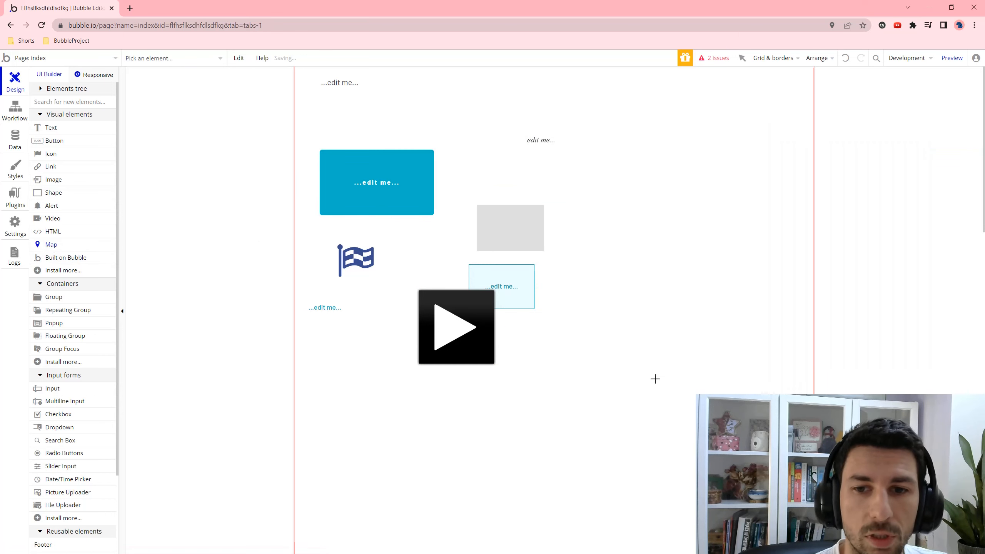
left_click_drag(655, 379, 509, 281)
left_click(96, 259)
left_click(328, 345)
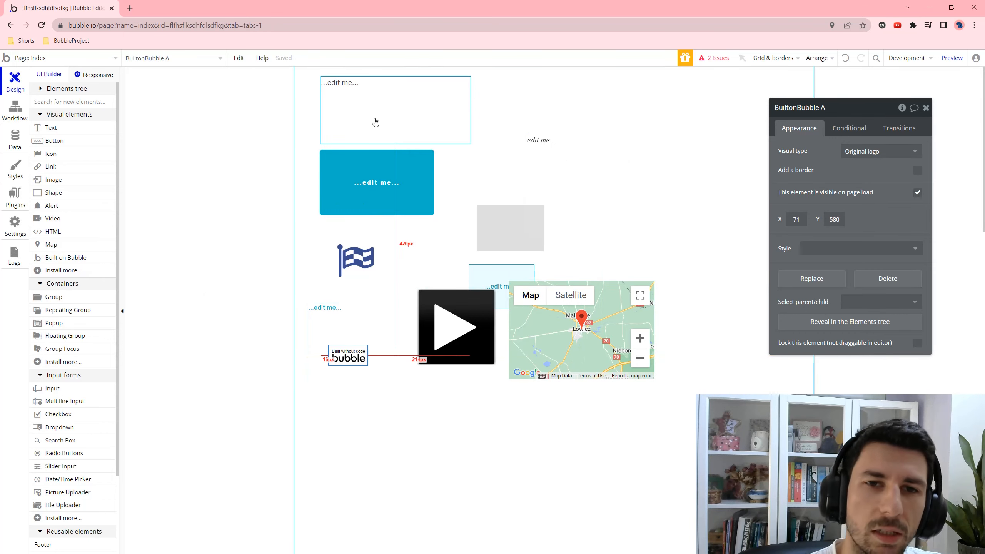
Examine the Text element's appearance properties, moving its property editor closer to the page elements, and select the index page
left_click(697, 172)
left_click(409, 122)
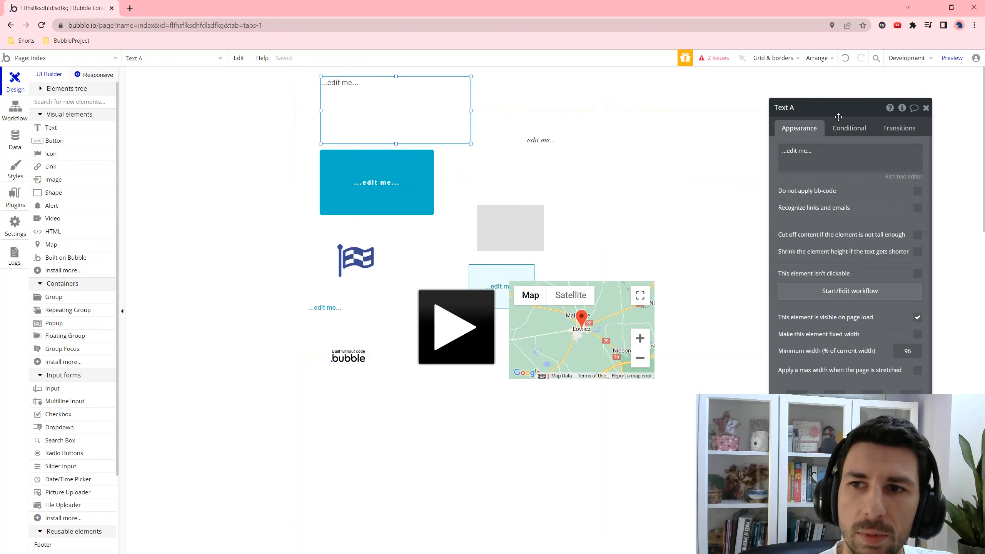
left_click_drag(836, 113, 669, 105)
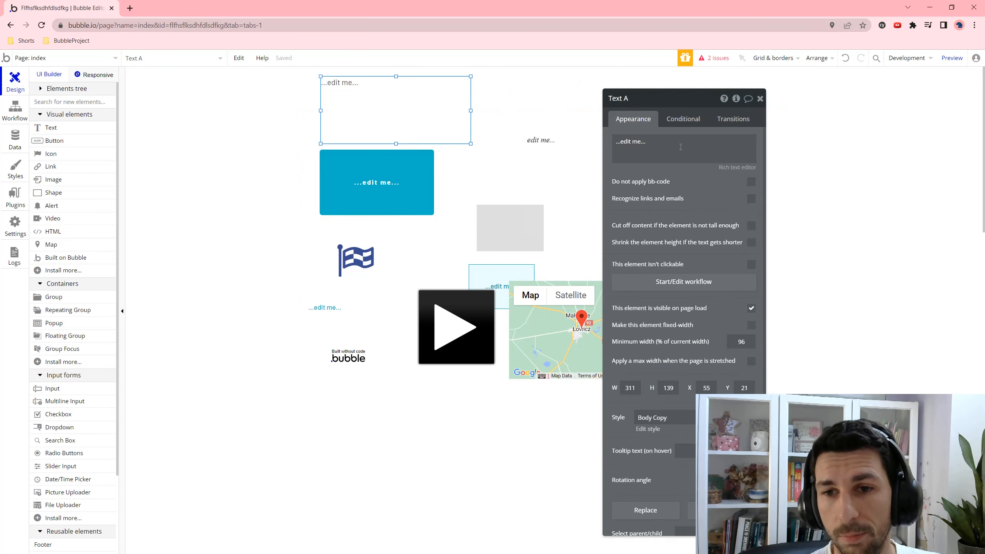
scroll(695, 205, "down", 2)
scroll(701, 234, "up", 2)
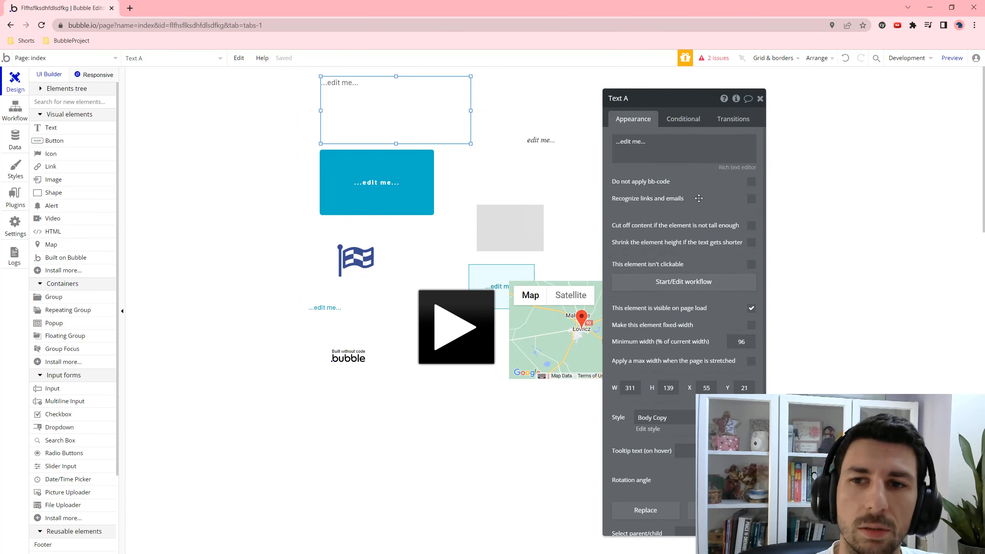
left_click(809, 126)
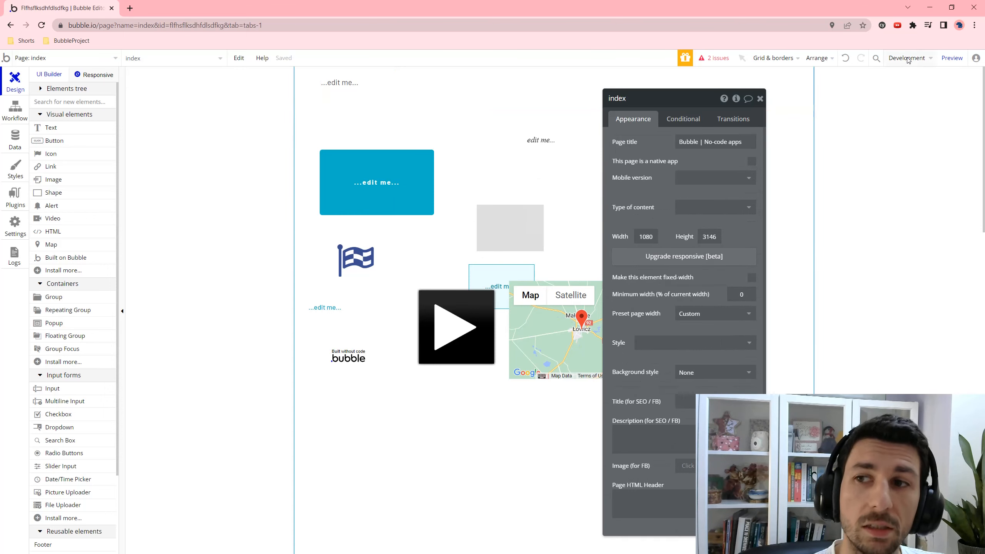
Preview the index page and inspect it in the browser's developer tools with device emulation on
left_click(951, 59)
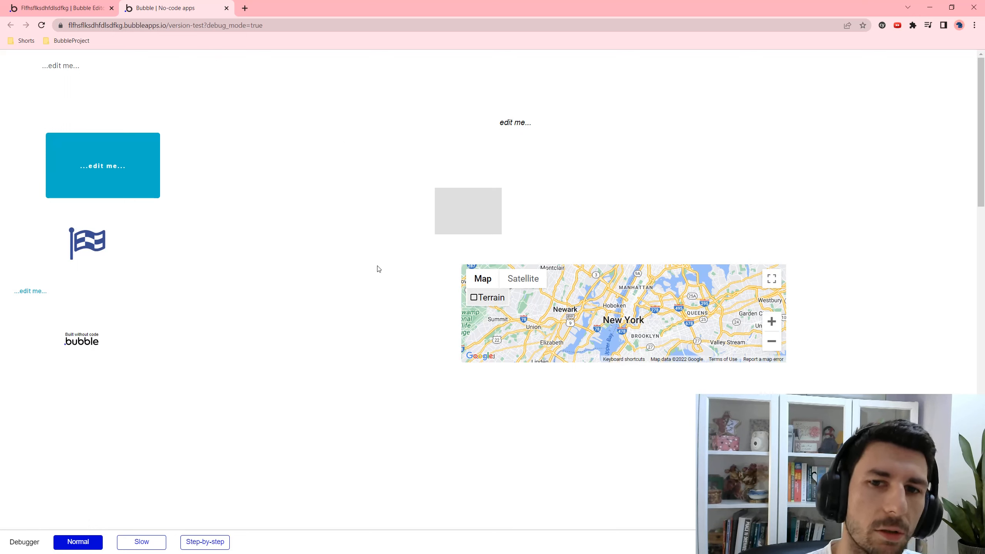
right_click(281, 233)
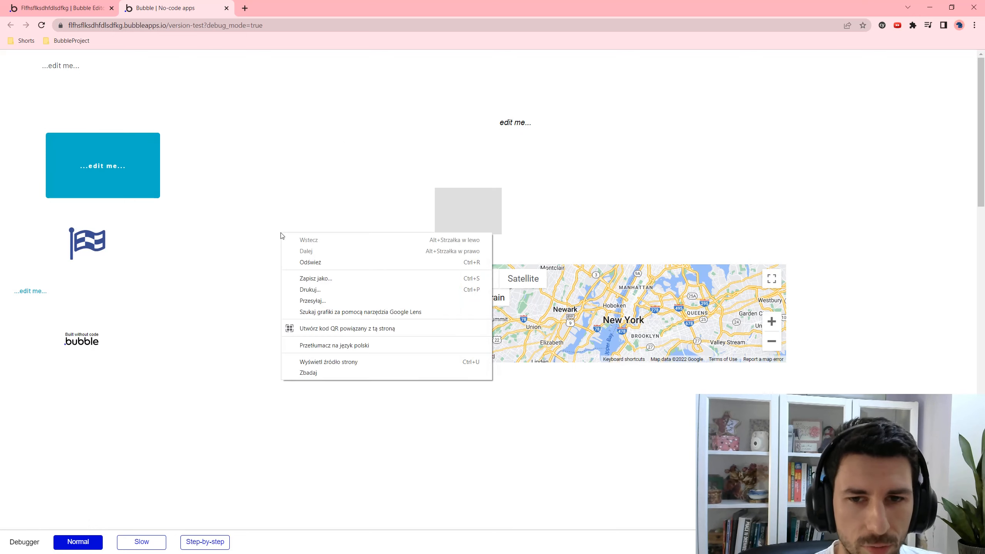
left_click(353, 371)
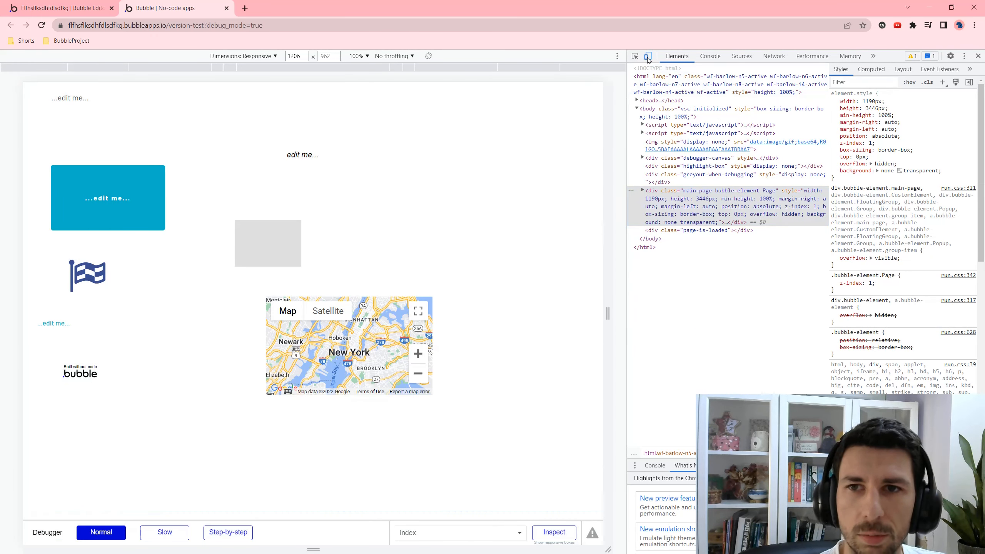
left_click(647, 57)
left_click(647, 56)
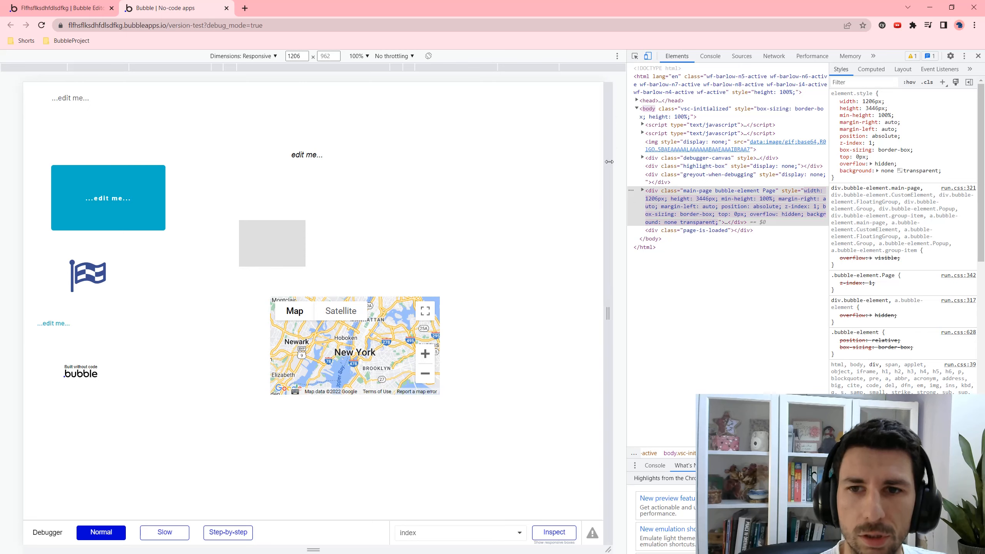
Check the previewed layout by narrowing the responsive viewport to about 895 px and widening it to about 1191 px
left_click_drag(609, 162, 539, 173)
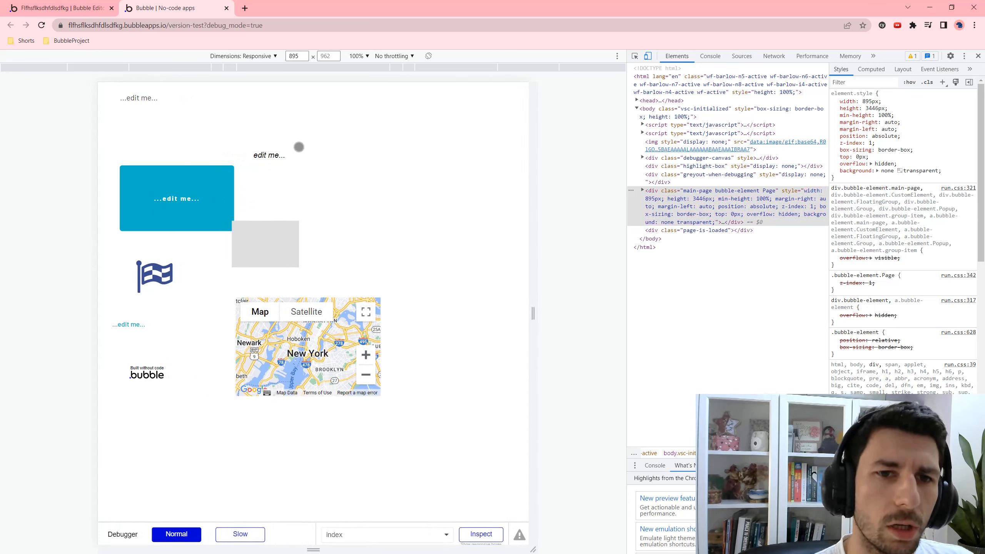
scroll(252, 277, "down", 1)
scroll(288, 174, "up", 1)
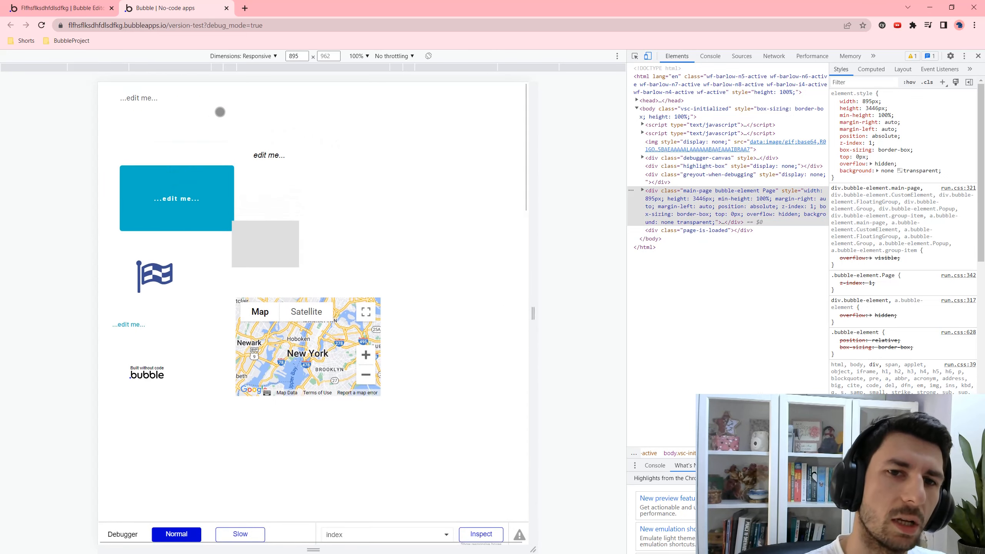
left_click_drag(534, 218, 604, 217)
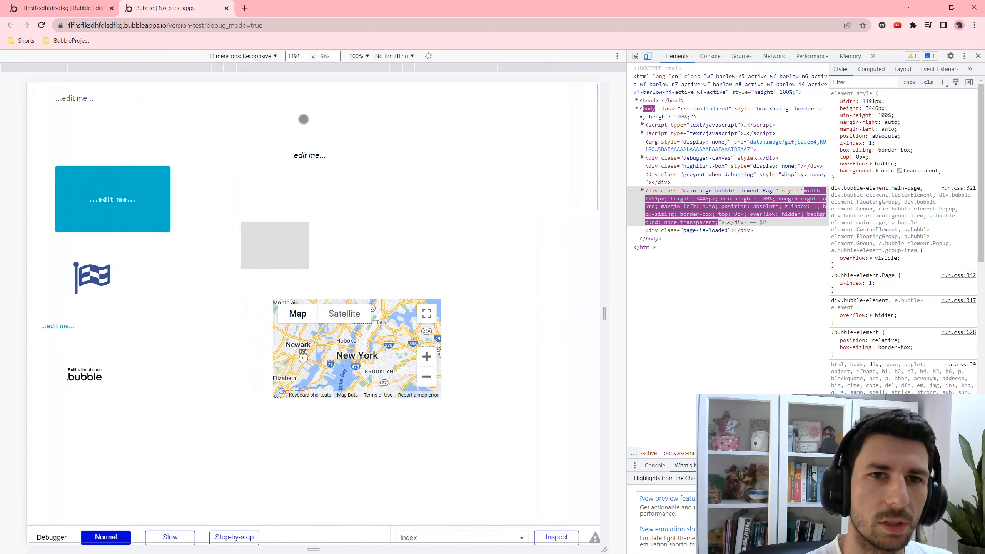
View the preview as Nest Hub Max and as iPhone SE, and close the preview to return to the editor
left_click(244, 56)
left_click(242, 236)
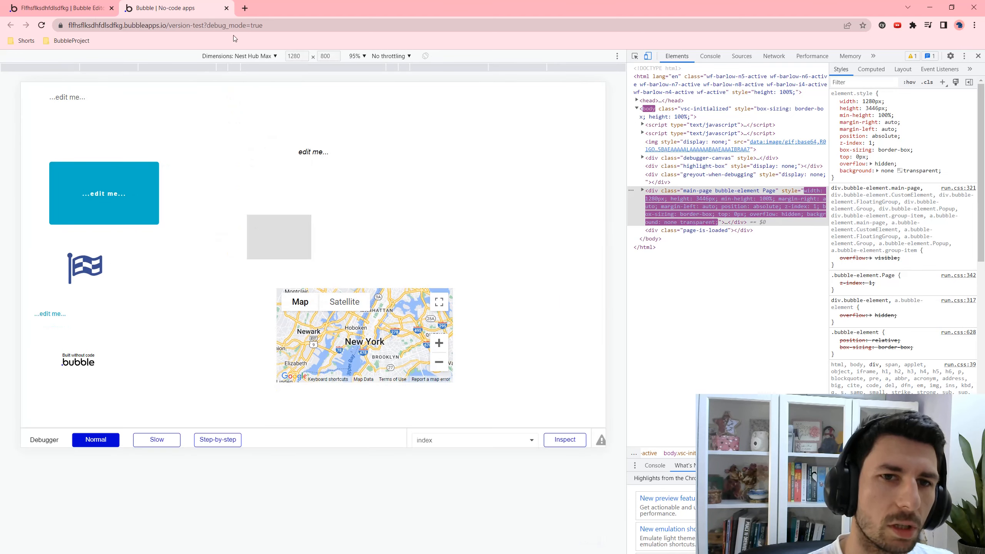
left_click(254, 56)
left_click(255, 89)
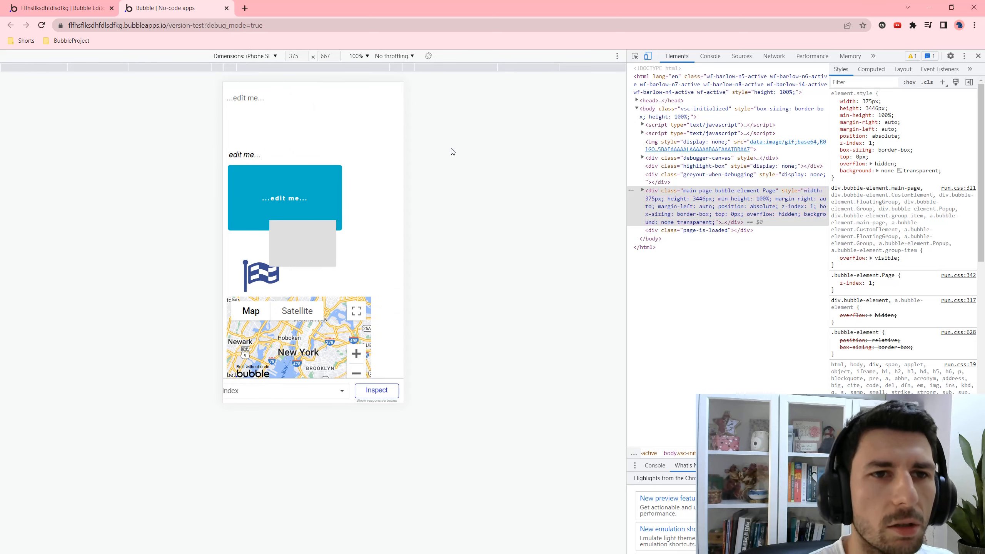
key("ctrl+w")
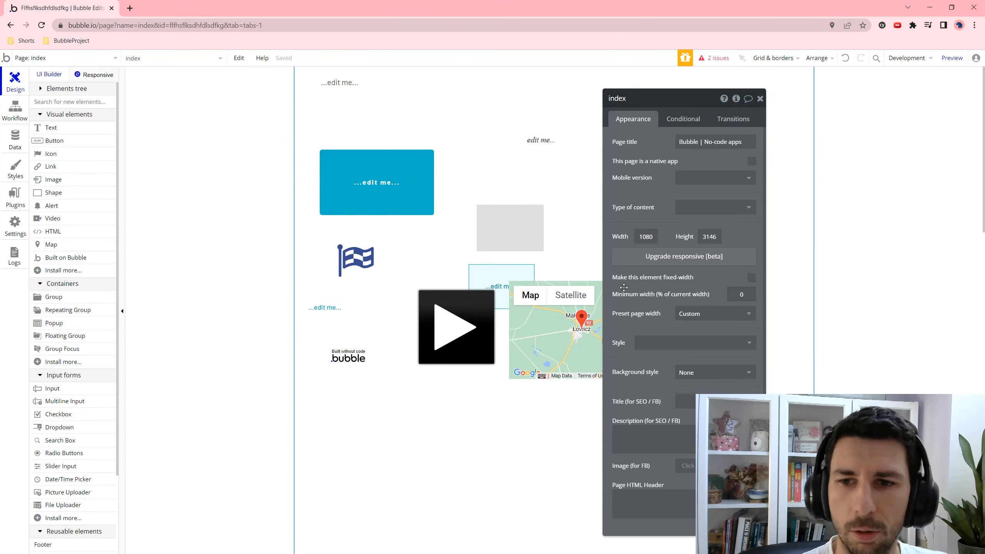
Make the index page fixed-width and preview it with the browser's developer tools and device emulation open
left_click(752, 277)
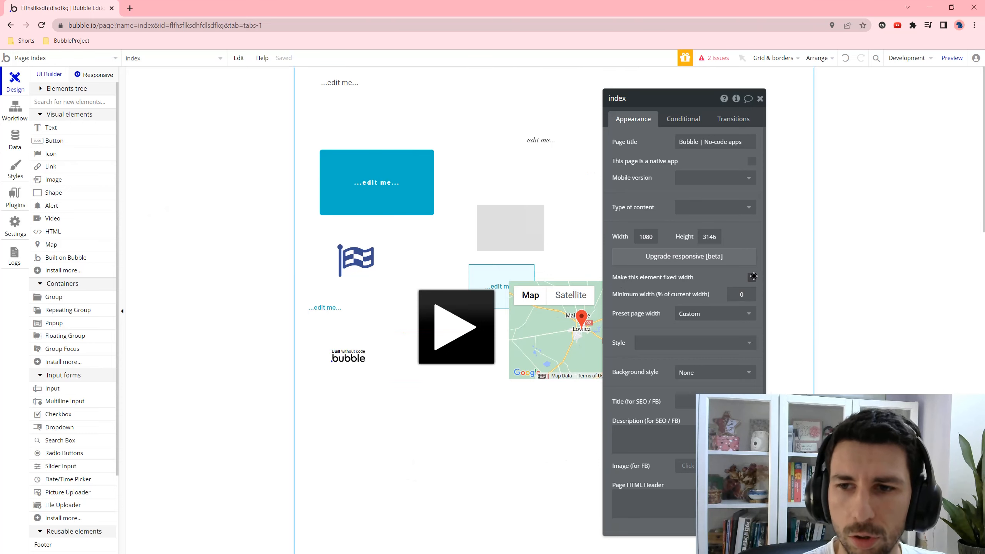
left_click(951, 58)
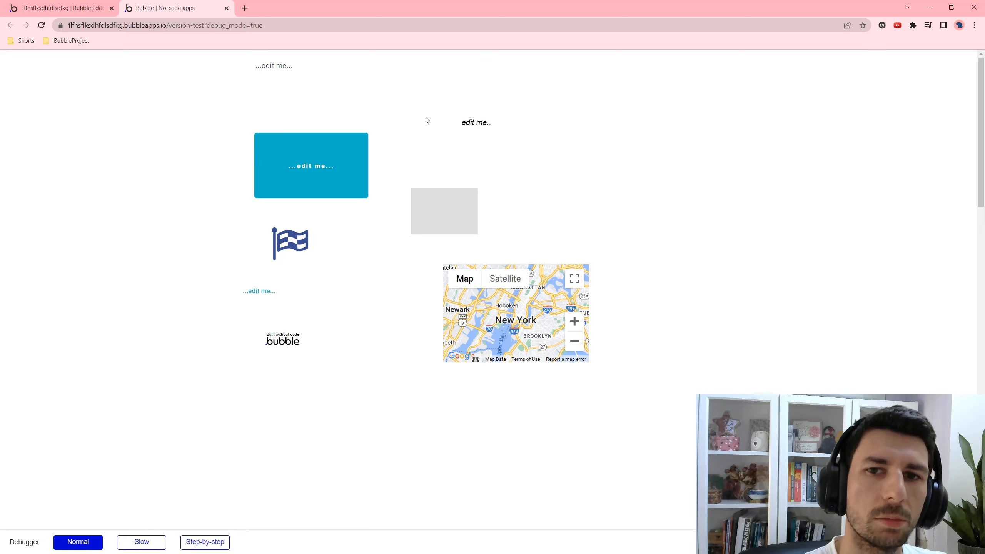
right_click(458, 111)
left_click(500, 192)
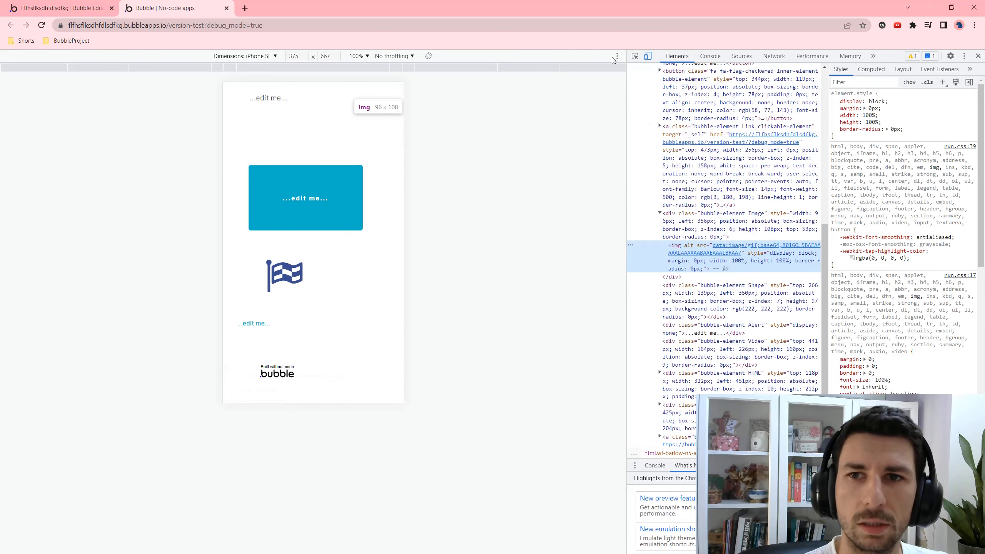
left_click(647, 56)
left_click(648, 56)
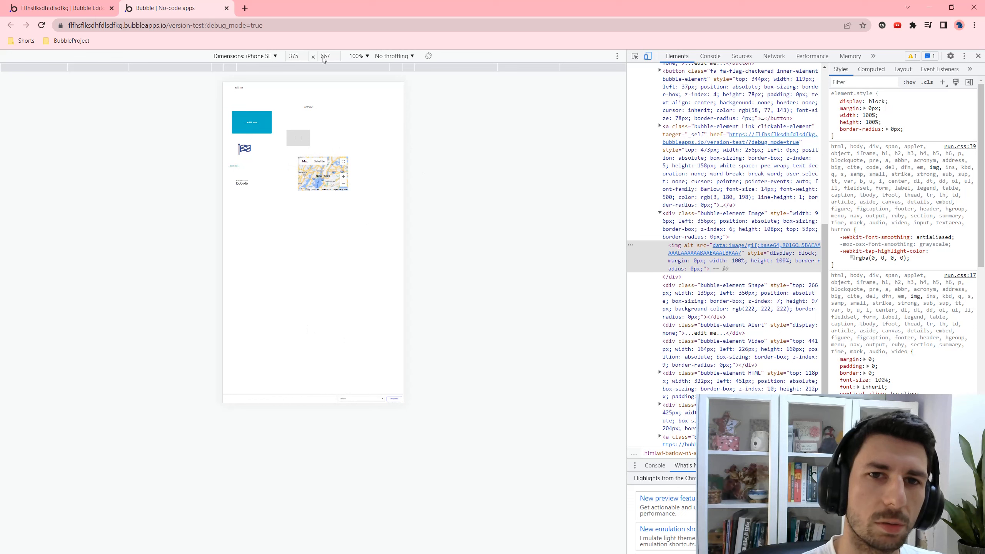
Check the previewed page in the Responsive viewport at about 1181 px wide, and close the preview to return to the editor
left_click(255, 56)
left_click(248, 72)
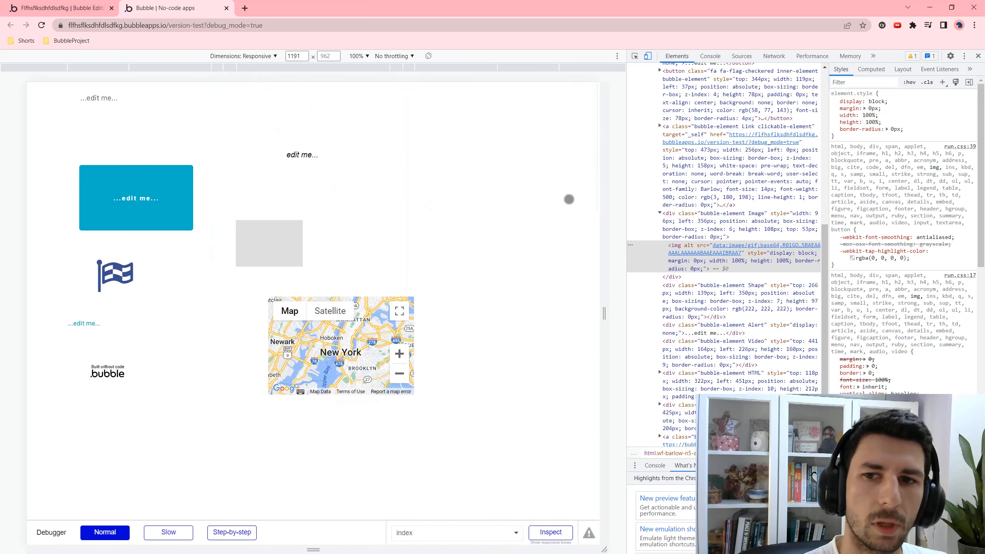
mouse_move(602, 200)
left_mouse_down()
mouse_move(390, 200)
mouse_move(604, 209)
left_mouse_up()
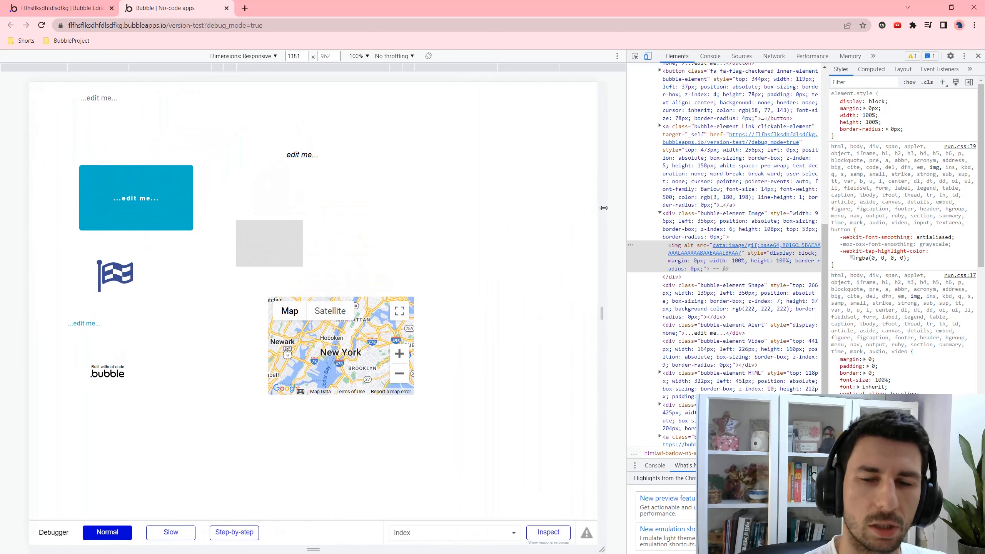
scroll(306, 187, "down", 3)
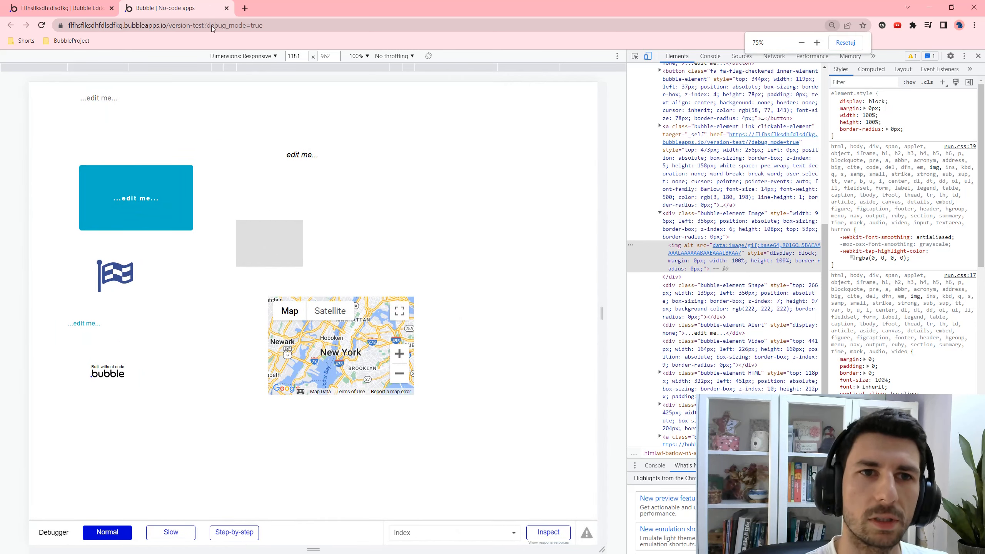
left_click_drag(211, 9, 296, 156)
left_click(770, 153)
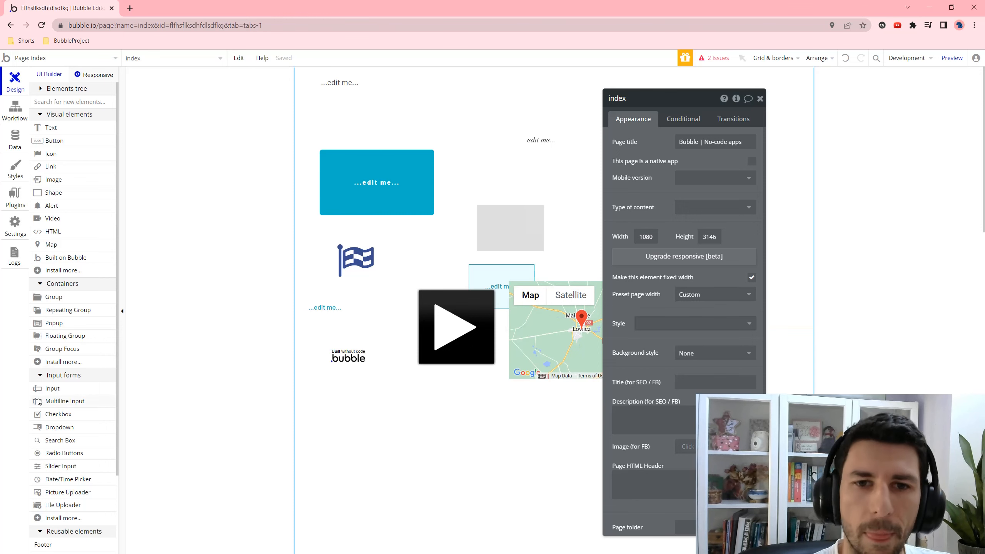
Draw a Group of about 736 by 328 px on the index page and move it to about X 159, Y 539
left_click(374, 182)
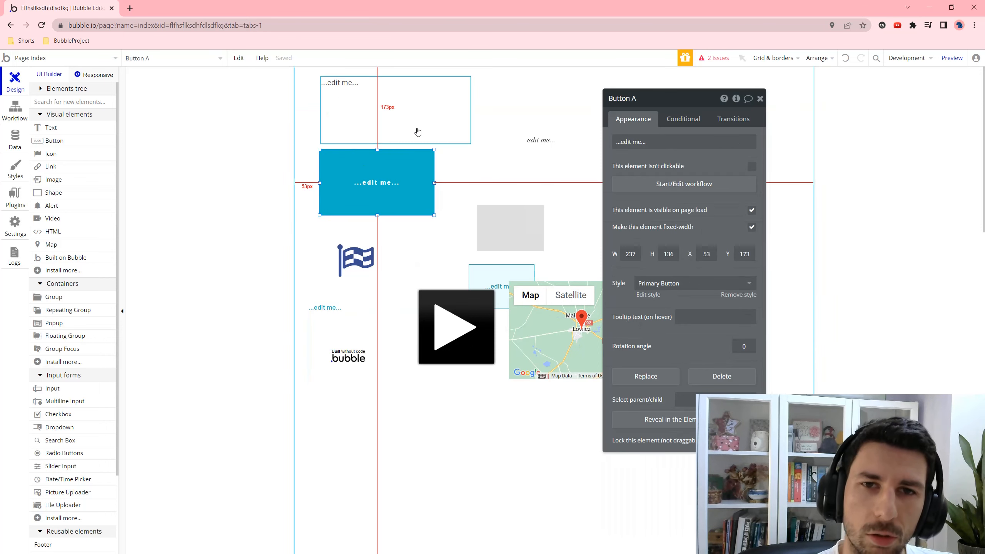
left_click(37, 299)
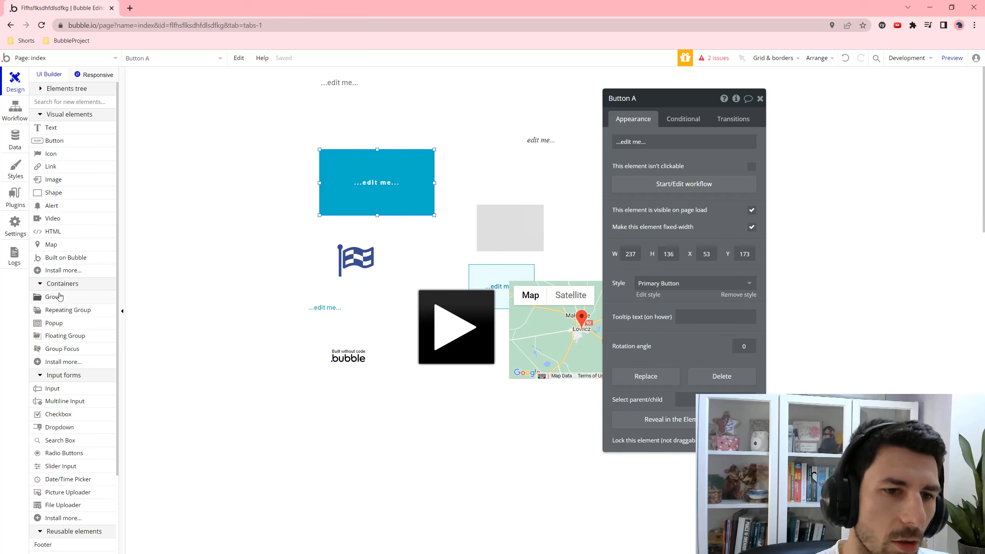
mouse_move(403, 97)
left_mouse_down()
mouse_move(743, 237)
mouse_move(763, 262)
left_mouse_up()
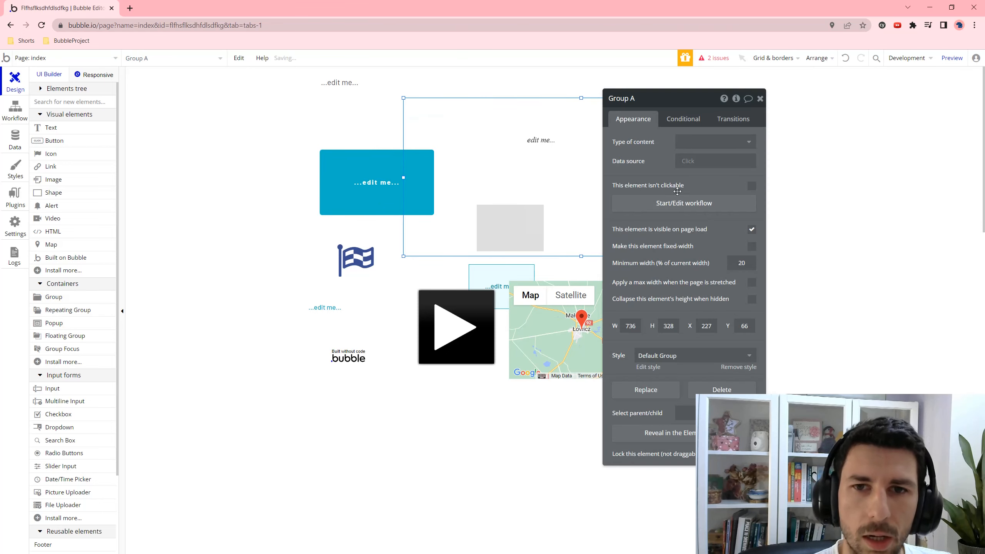
mouse_move(518, 154)
left_mouse_down()
mouse_move(483, 284)
mouse_move(482, 379)
left_mouse_up()
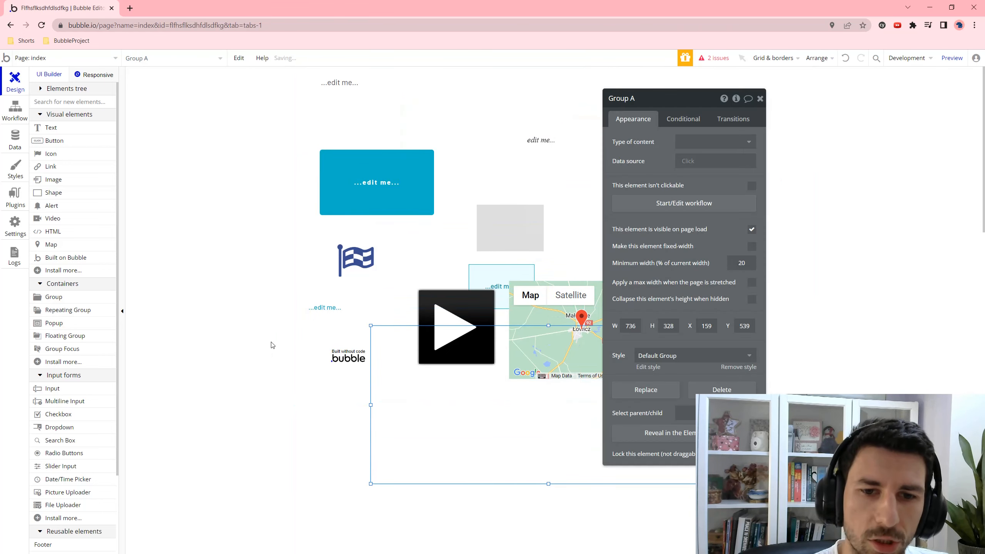
Place the Built on Bubble badge and the blue button inside the group, and move the group to about X 185, Y 267
left_click_drag(348, 357, 420, 405)
left_click_drag(353, 165, 501, 411)
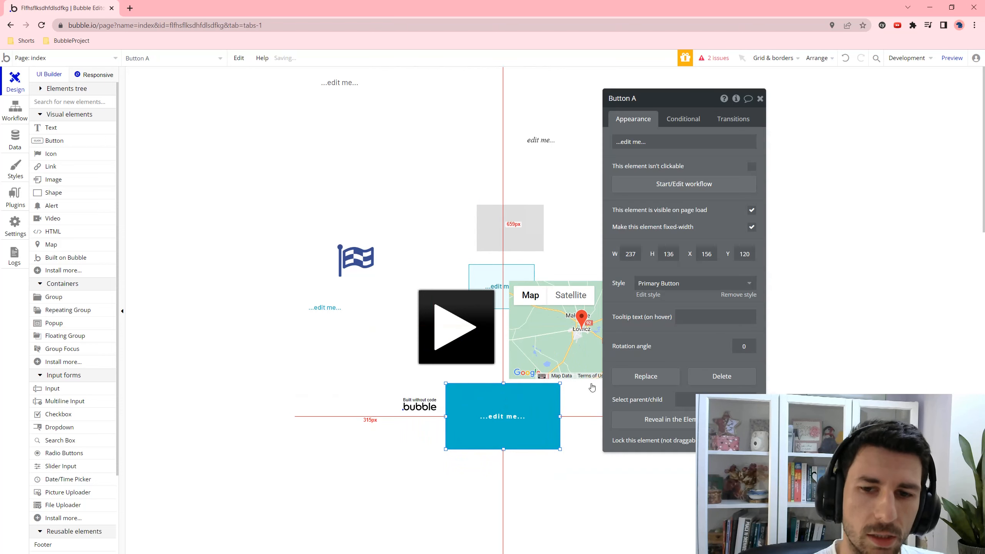
left_click(423, 444)
left_click_drag(416, 451, 390, 292)
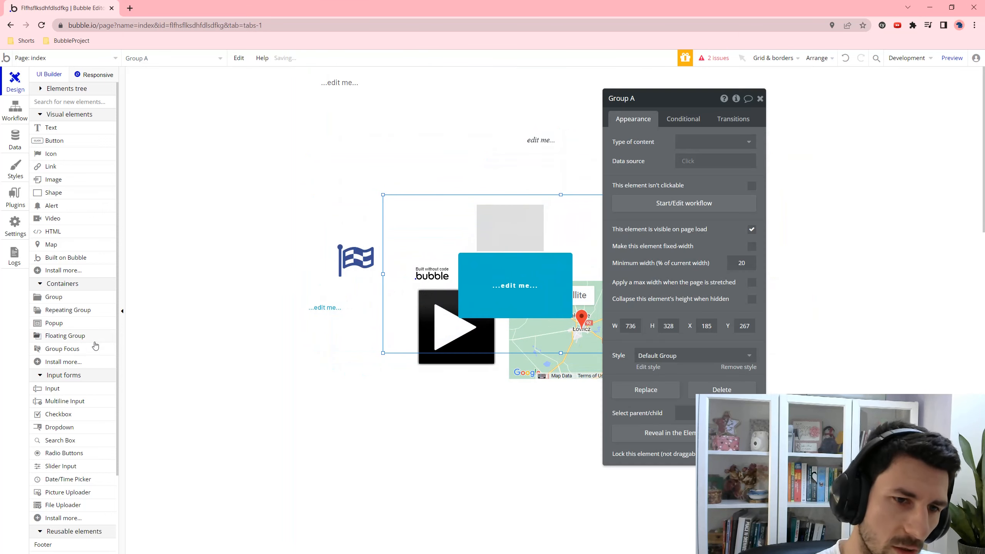
Draw an Input element of about 285 by 201 px above the grey shape
scroll(58, 331, "down", 3)
scroll(58, 329, "down", 1)
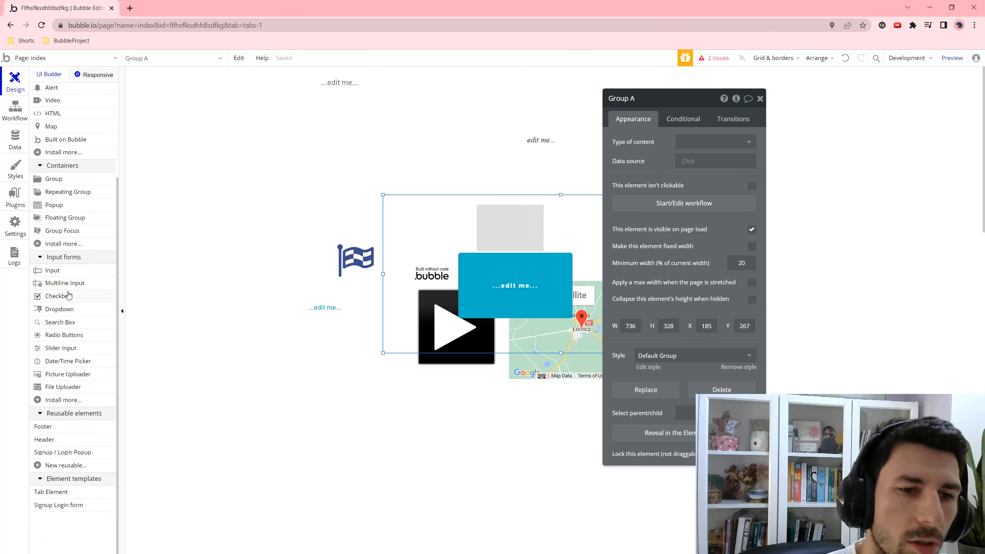
left_click(61, 272)
left_click_drag(456, 156, 539, 204)
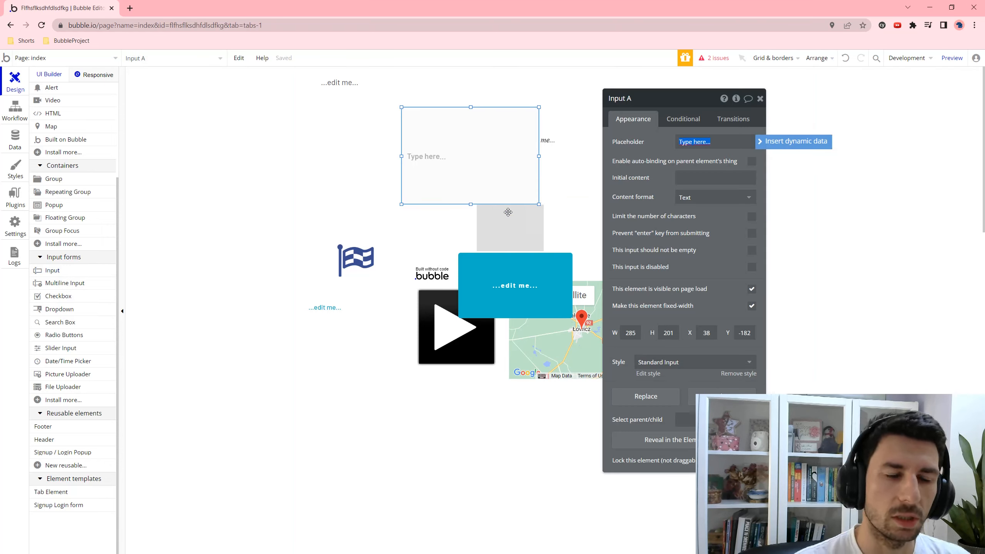
Preview the page, test the input field by entering "dadadasdsa", and switch back to the editor
left_click(953, 57)
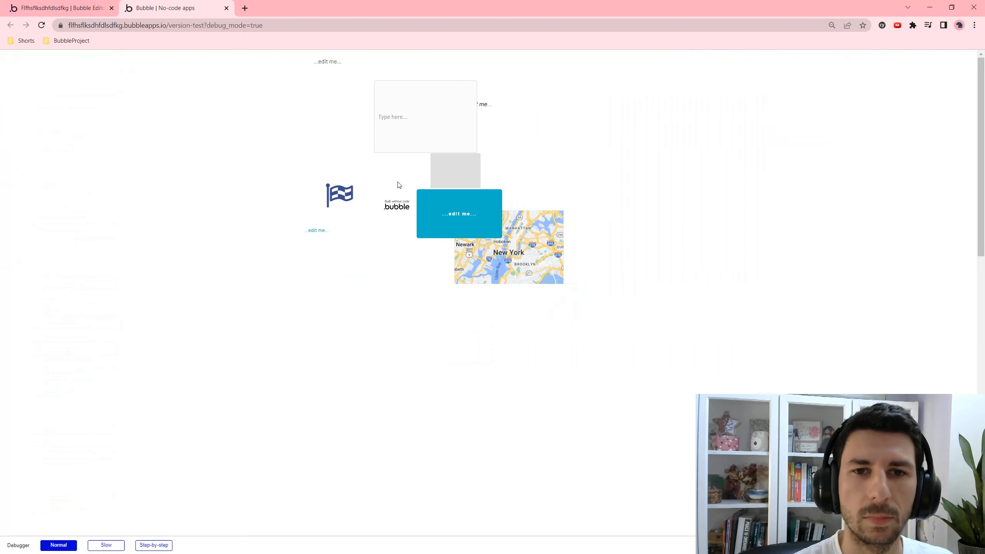
left_click(414, 133)
type("dadadasdsa")
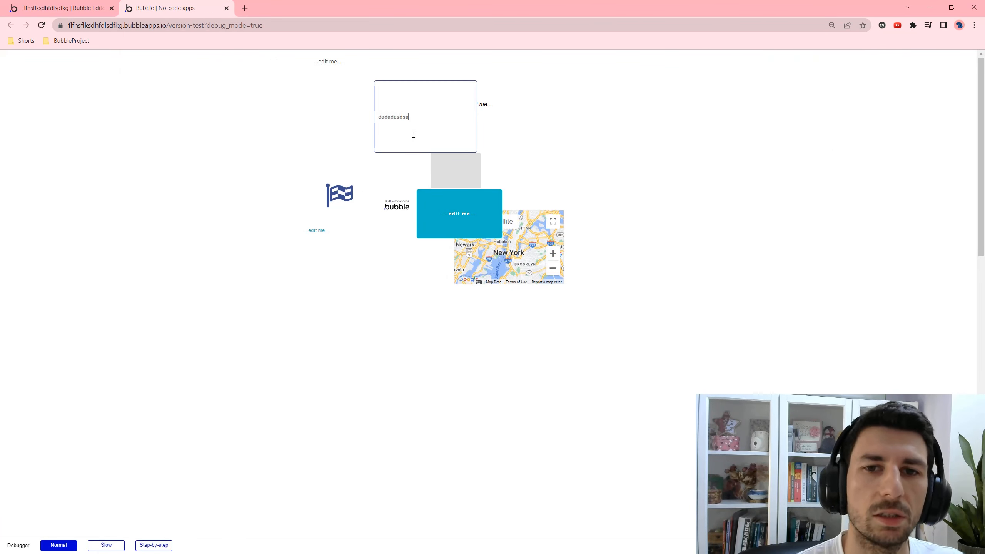
left_click(62, 8)
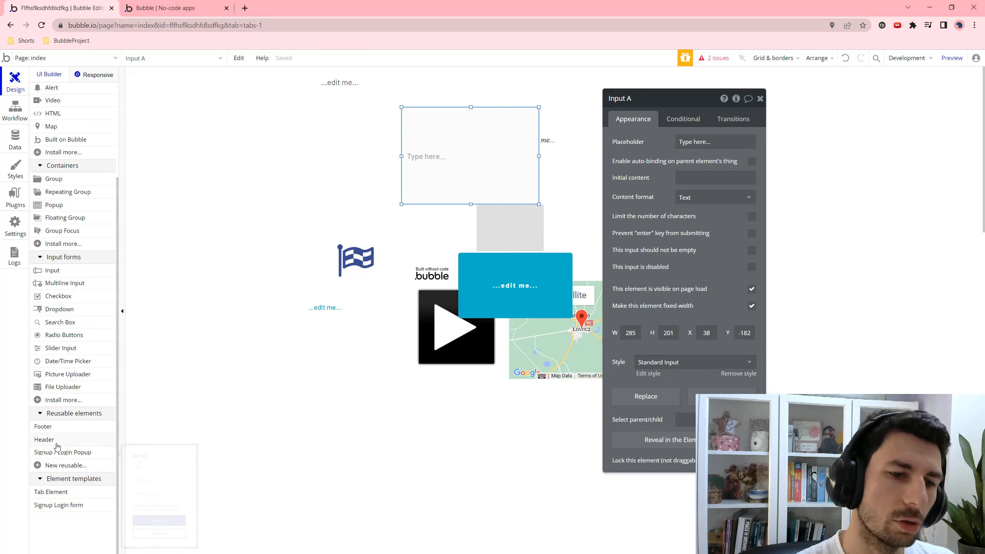
View the Footer reusable element's layout and return to the index page
left_click(83, 59)
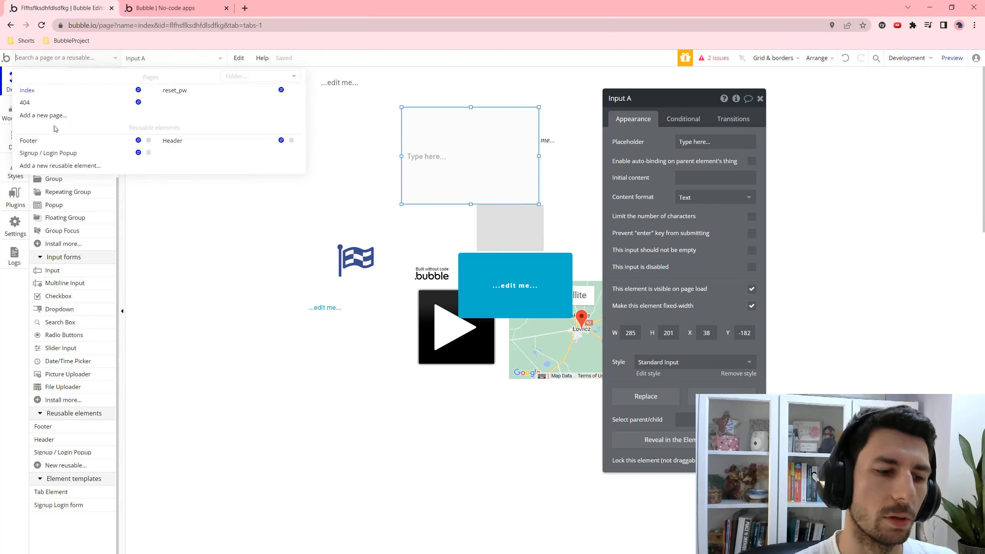
left_click(41, 141)
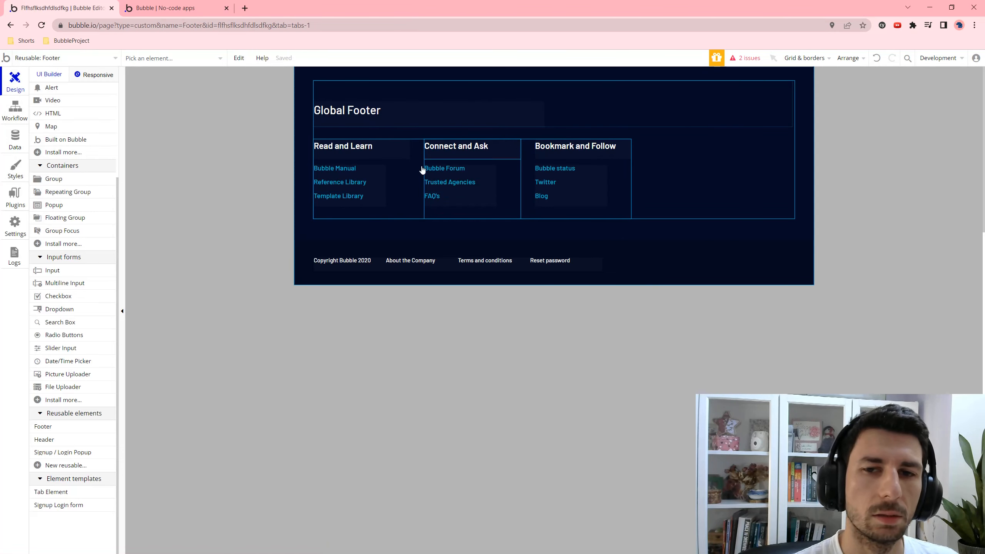
left_click(105, 58)
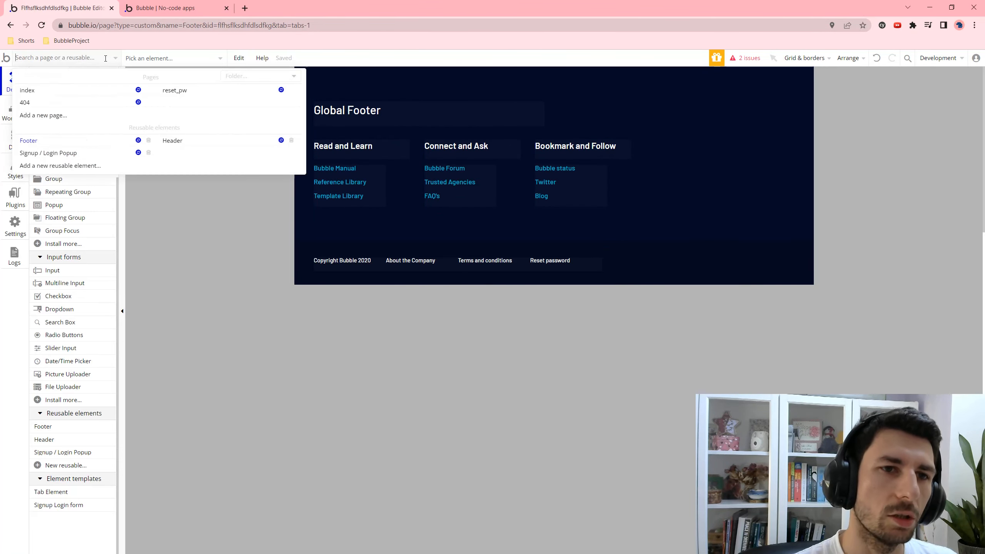
left_click(76, 94)
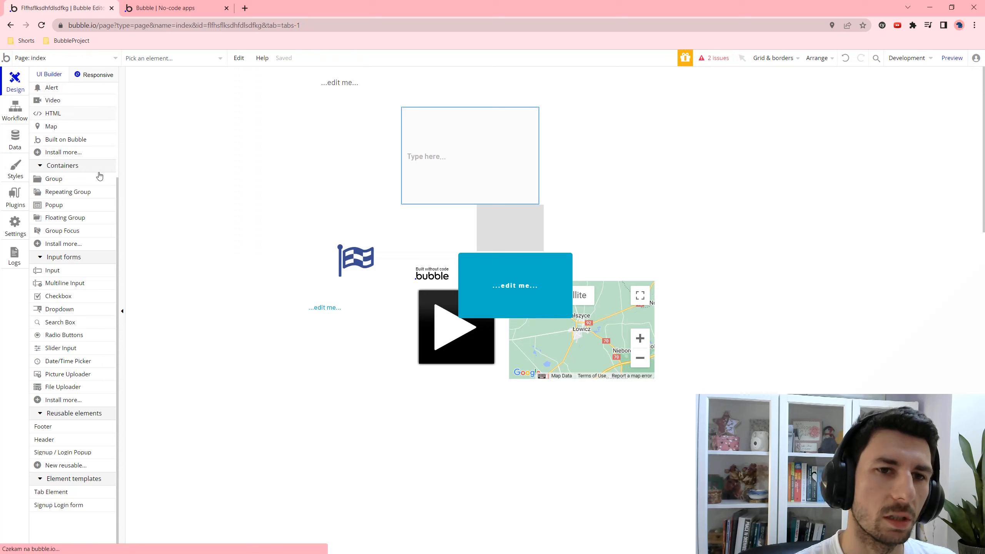
Place the Footer reusable element on the index page at about Y 638 and delete it
left_click(56, 429)
left_click_drag(355, 285, 515, 361)
mouse_move(563, 337)
left_mouse_down()
mouse_move(502, 339)
mouse_move(500, 351)
left_mouse_up()
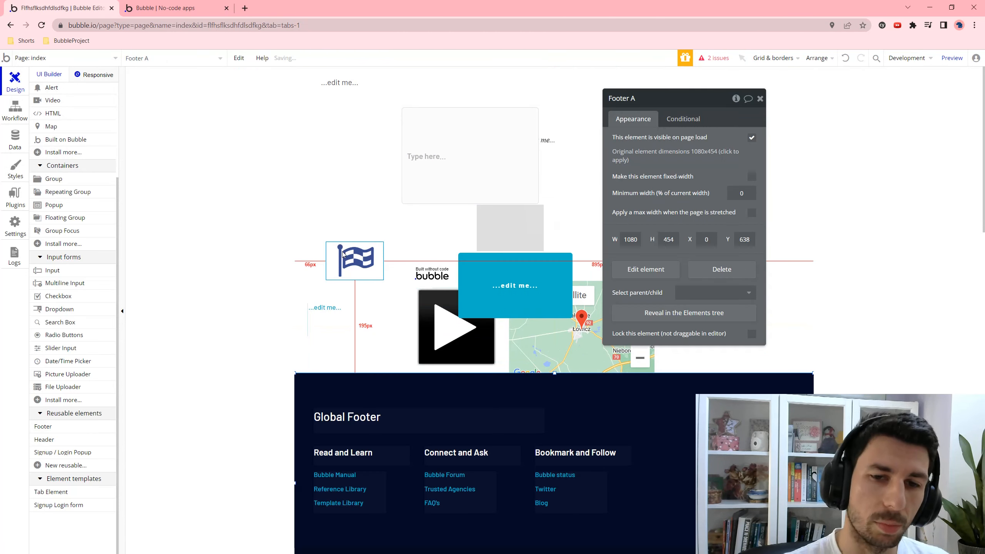
key("Delete")
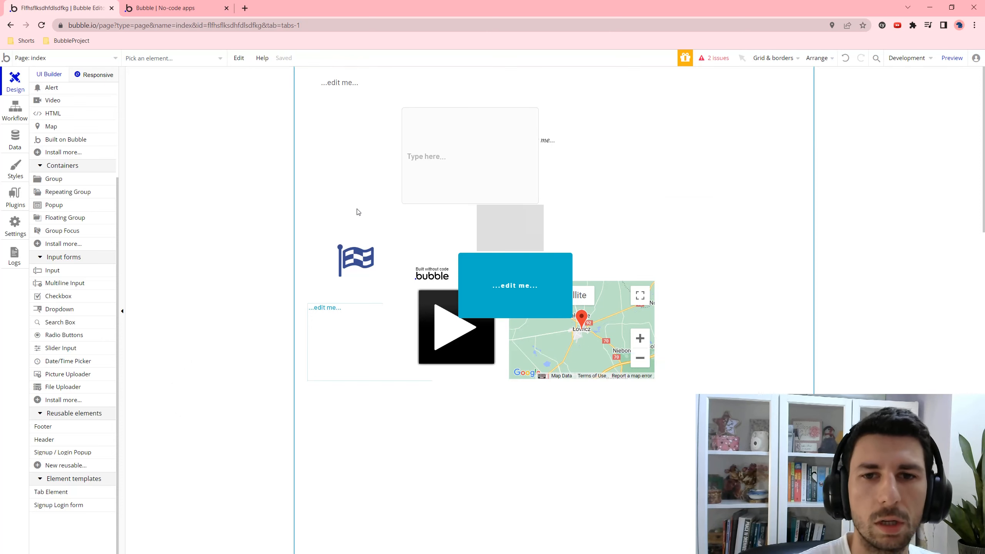
Move the Text element to about X 48, Y 68 and the Input element to about X 326, Y 115
double_click(428, 167)
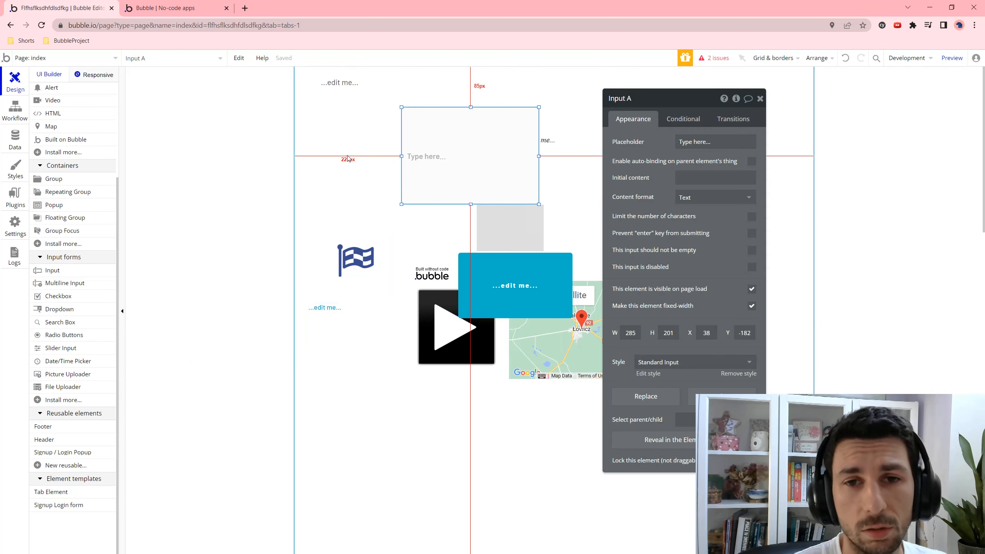
left_click_drag(440, 84, 469, 150)
left_click_drag(394, 145, 418, 143)
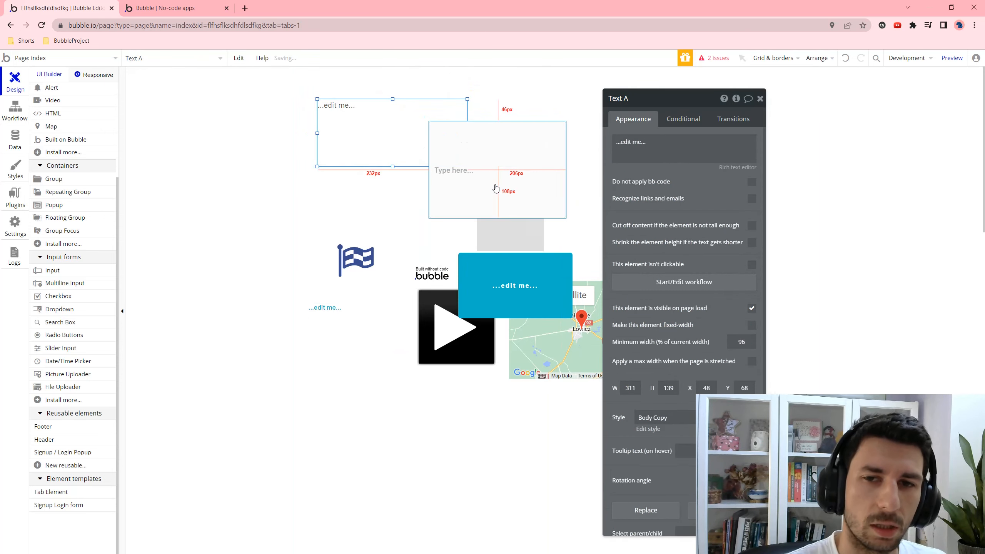
left_click_drag(494, 185, 515, 184)
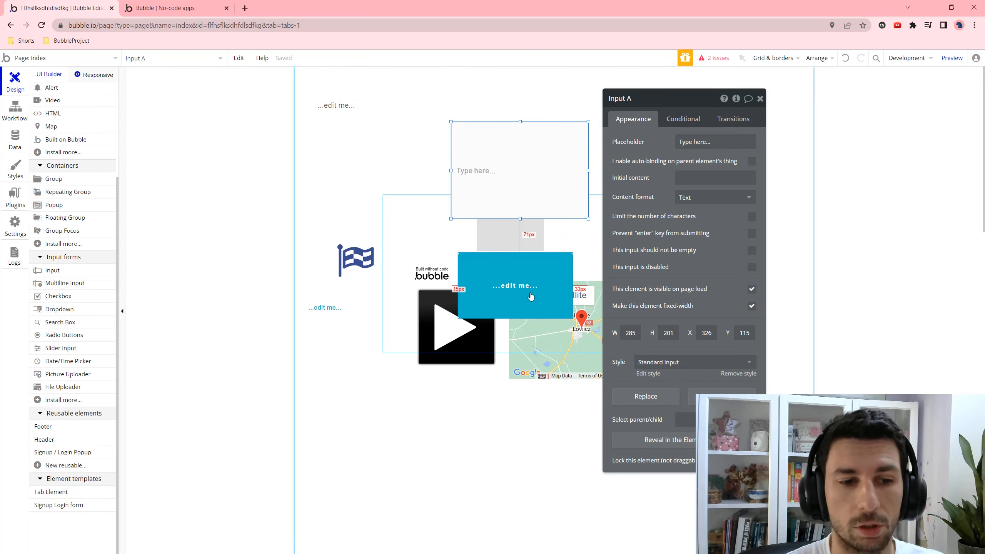
Place the Tab Element template inside the group and delete it
left_click(79, 493)
left_click_drag(357, 134, 524, 283)
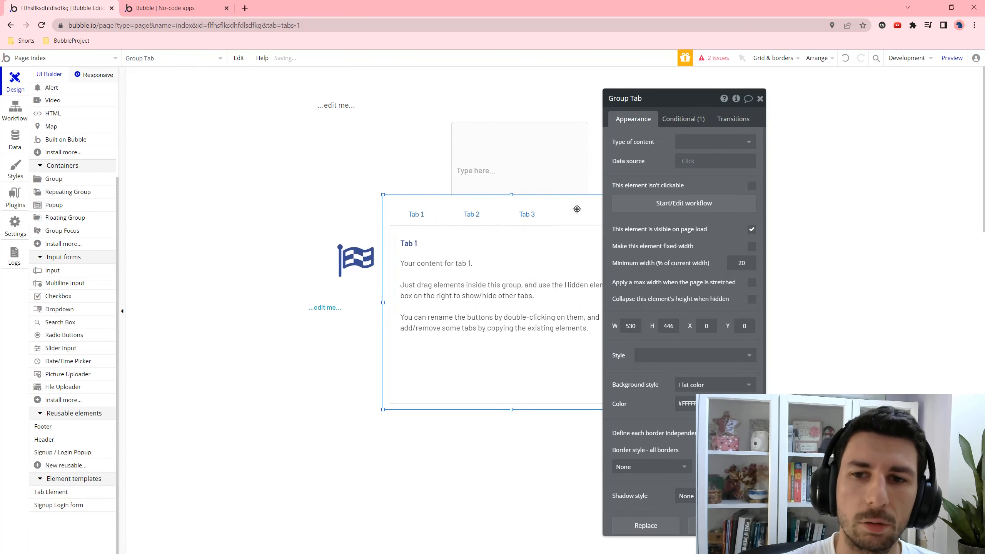
left_click_drag(577, 209, 529, 216)
key("Delete")
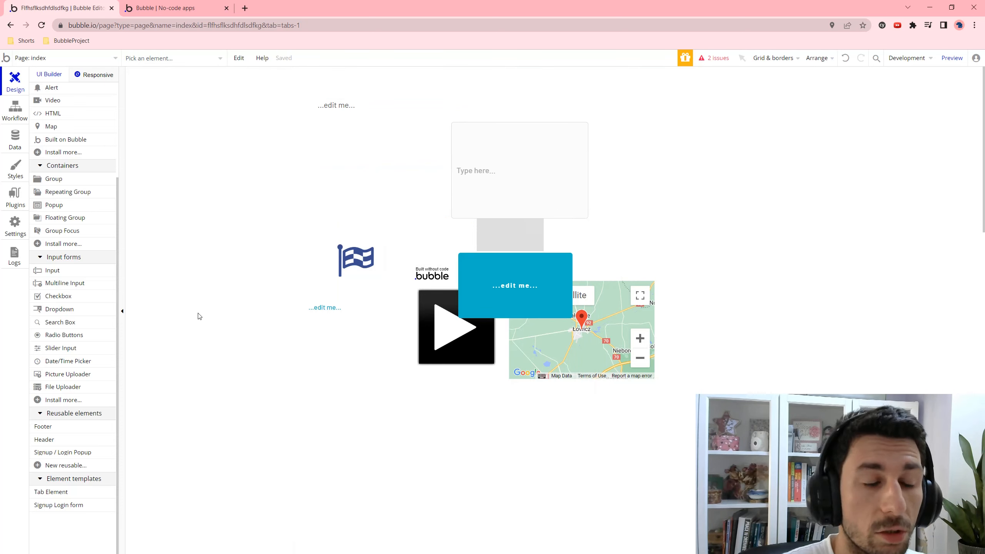
Move the upper "...edit me..." Text element to about X 93, Y 81 and select its placeholder text
left_click(586, 74)
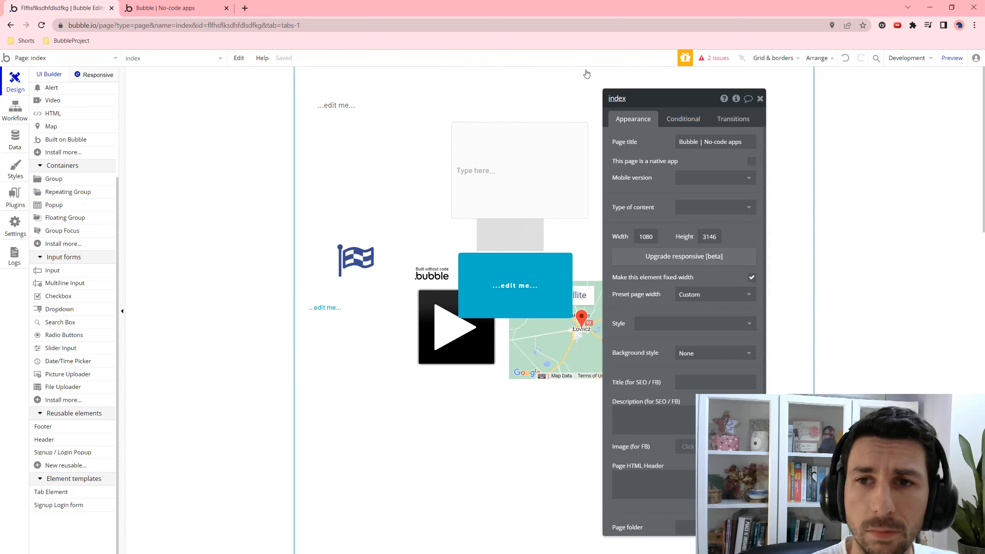
left_click(471, 136)
left_click(388, 130)
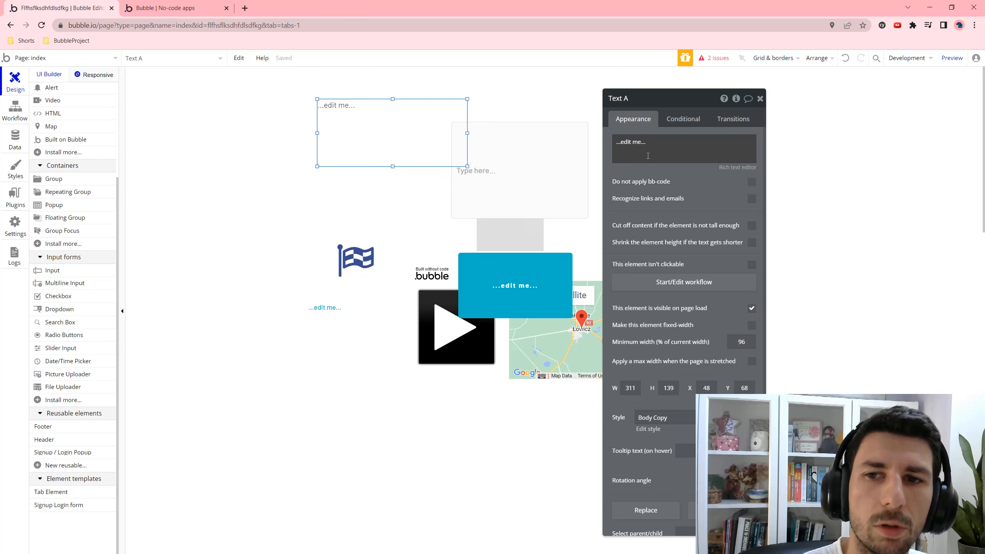
left_click_drag(648, 156, 623, 130)
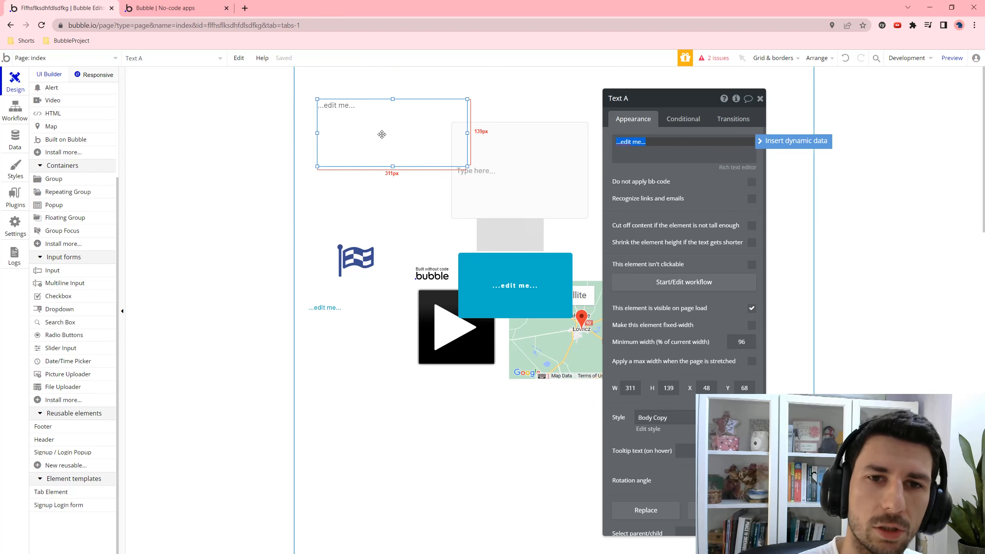
left_click_drag(370, 131, 392, 137)
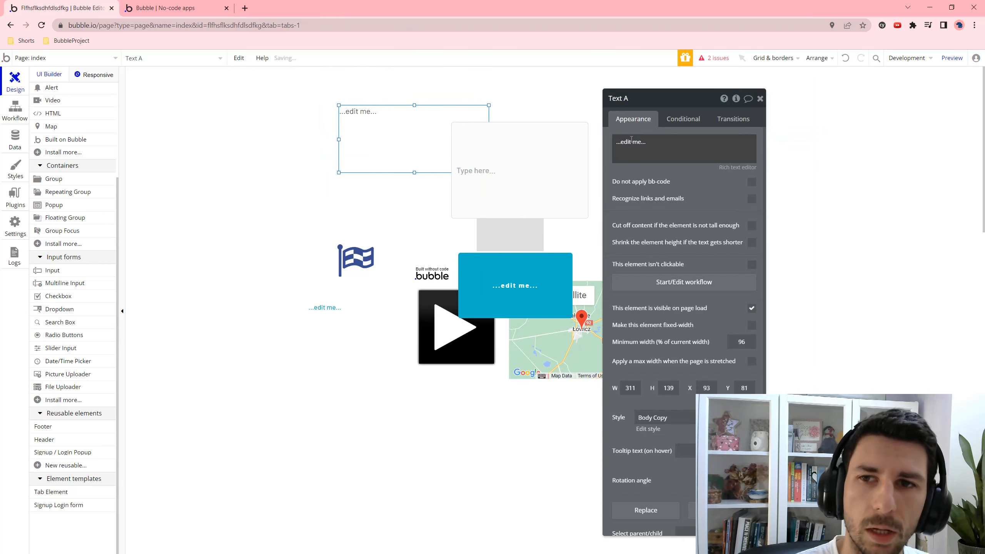
left_click(650, 149)
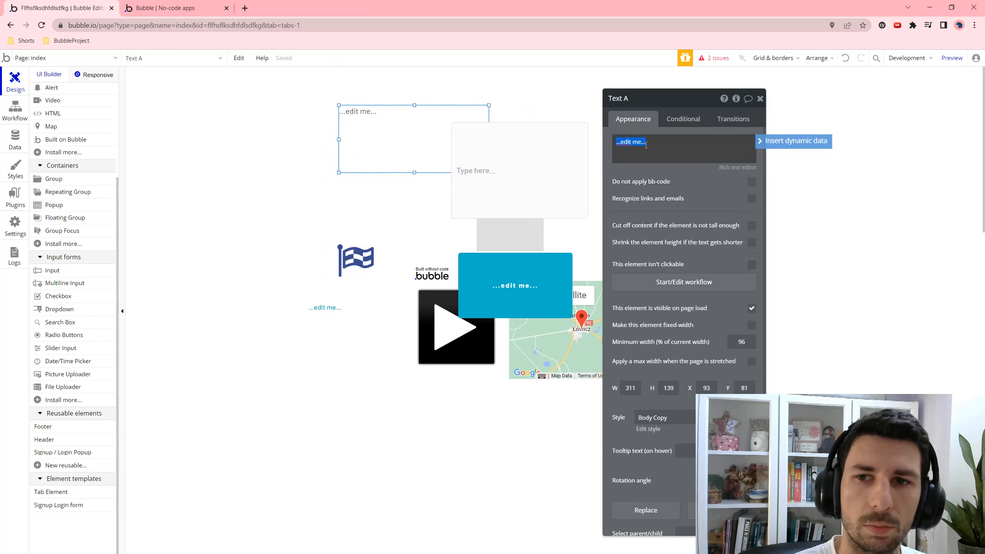
Draw a Text element about 204 by 137 at about X 267, Y 21 and set its text to "Register"
scroll(56, 140, "up", 3)
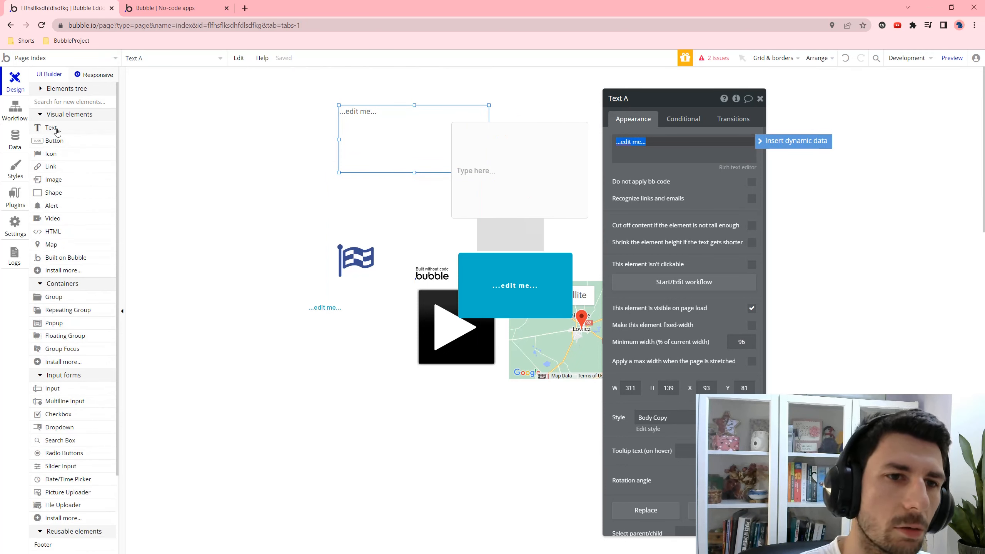
left_click(54, 129)
left_click_drag(423, 77, 521, 141)
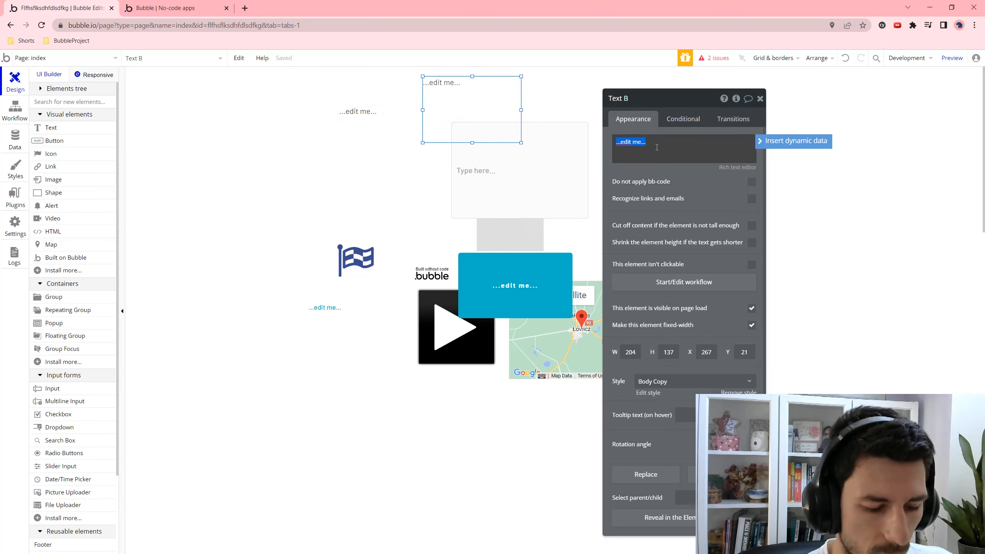
type("Re")
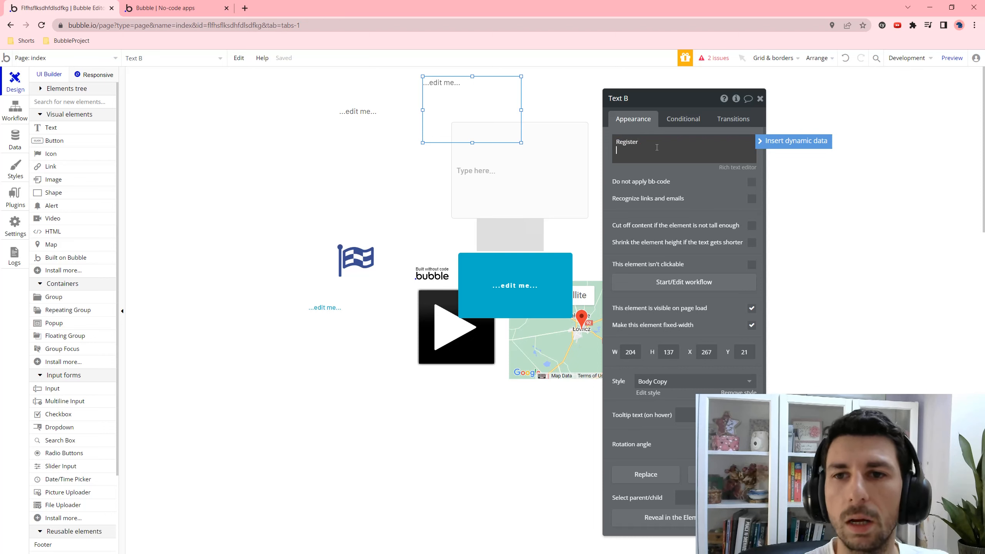
type("gister")
key("Return")
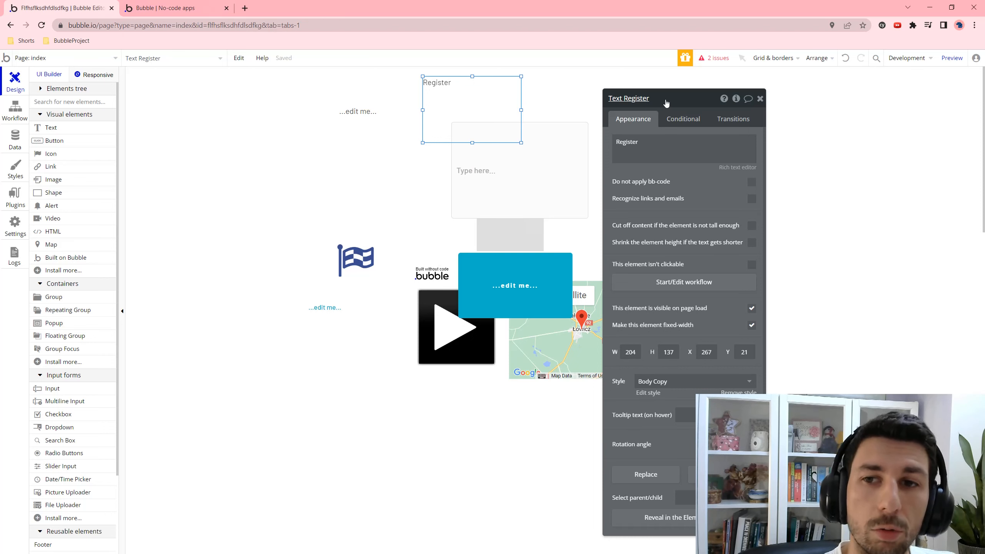
Close the property editor and show the grid on the index page
left_click_drag(662, 98, 607, 108)
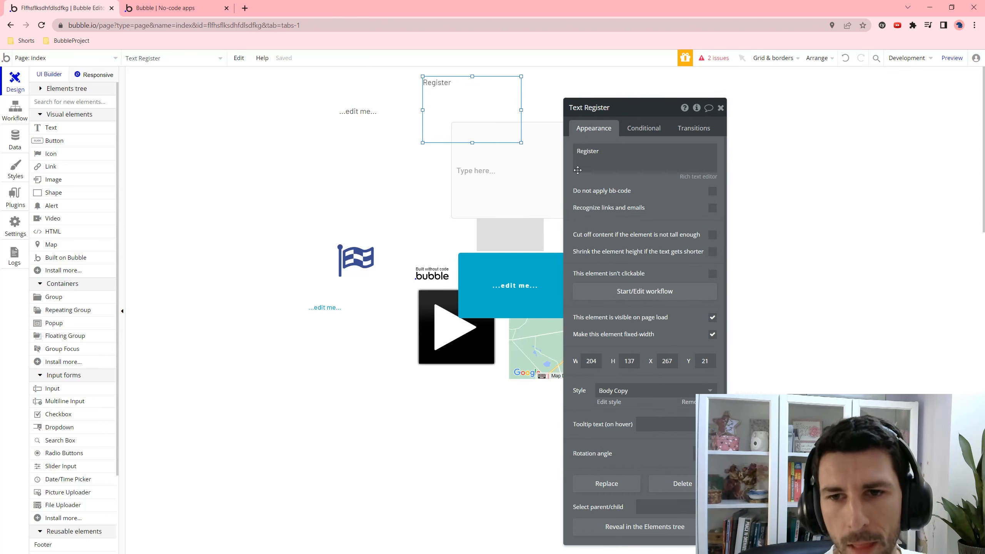
left_click(537, 185)
left_click(763, 83)
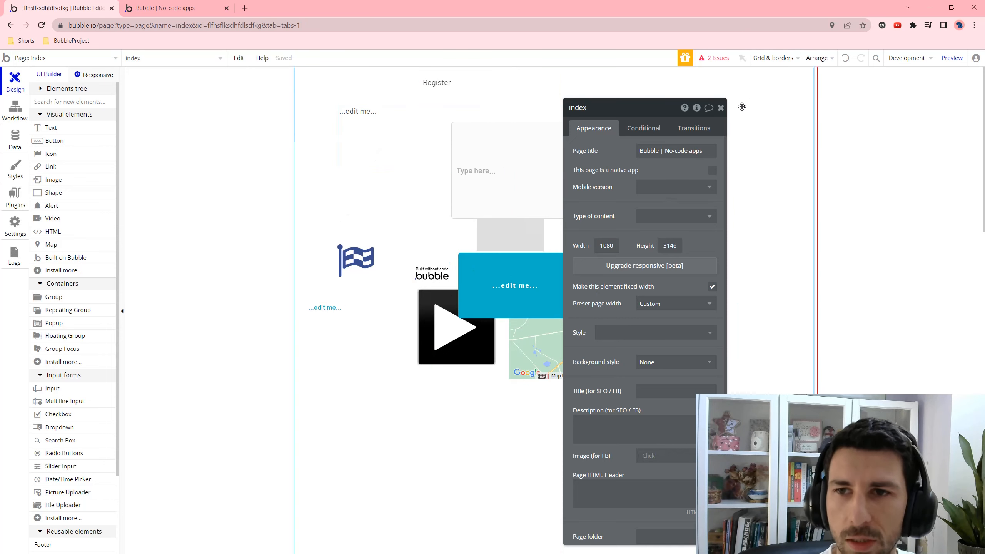
left_click(721, 107)
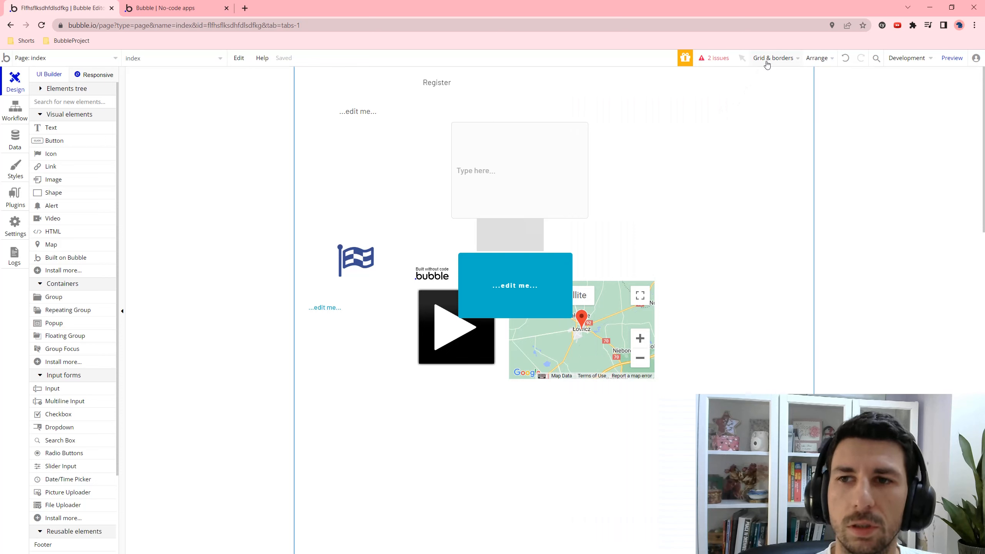
left_click(767, 62)
left_click(755, 77)
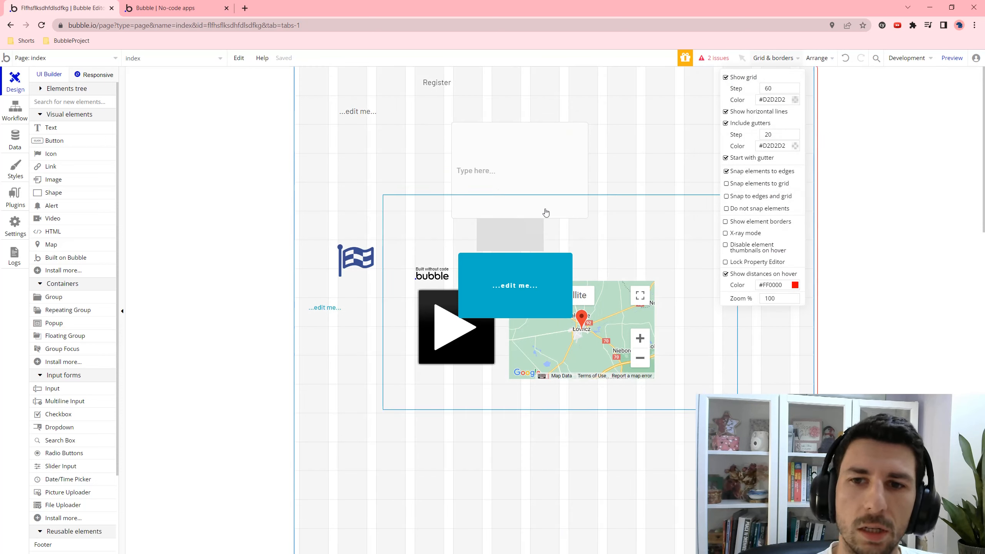
Set snapping to edges and grid, and move the Input element to the empty area below the video and map
left_click(572, 180)
left_click_drag(572, 180, 448, 152)
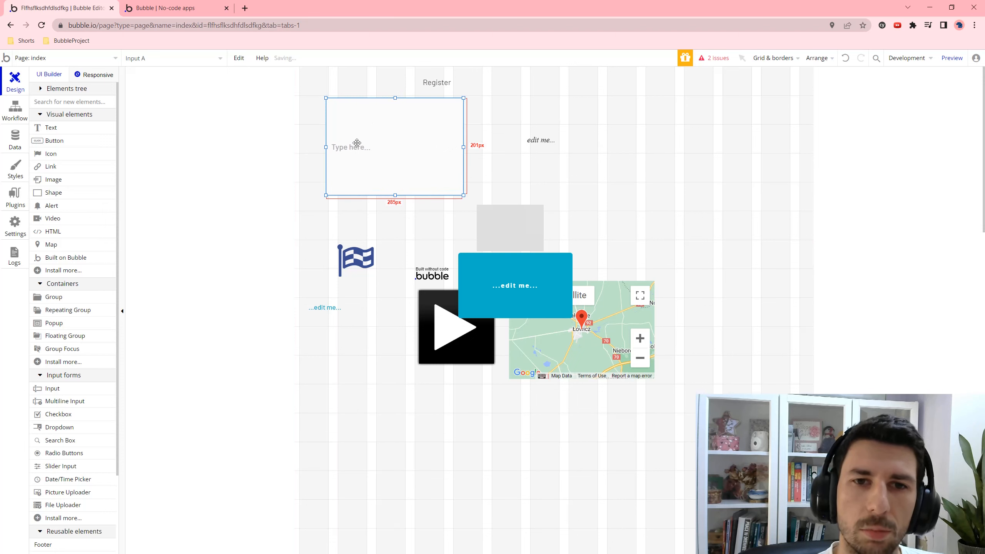
left_click(788, 55)
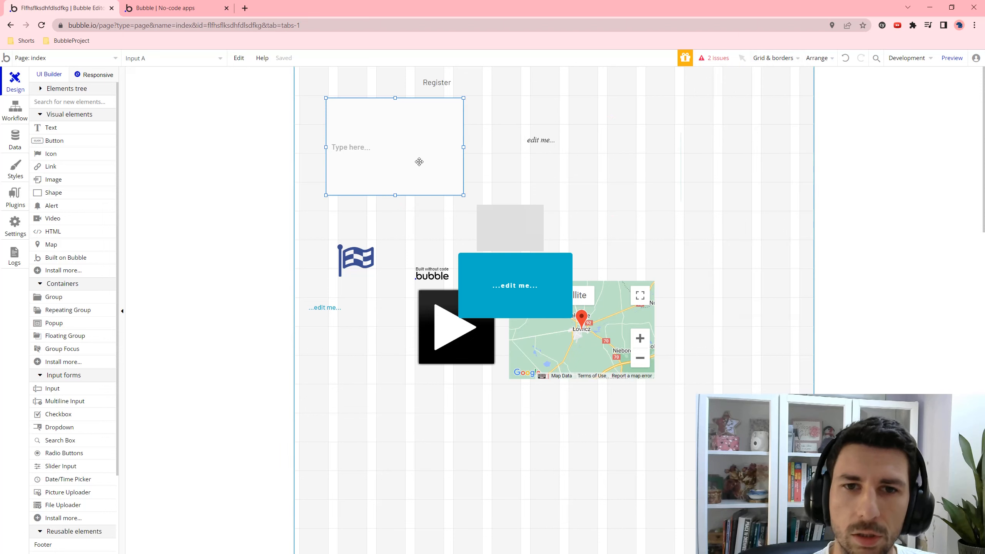
left_click_drag(417, 161, 544, 475)
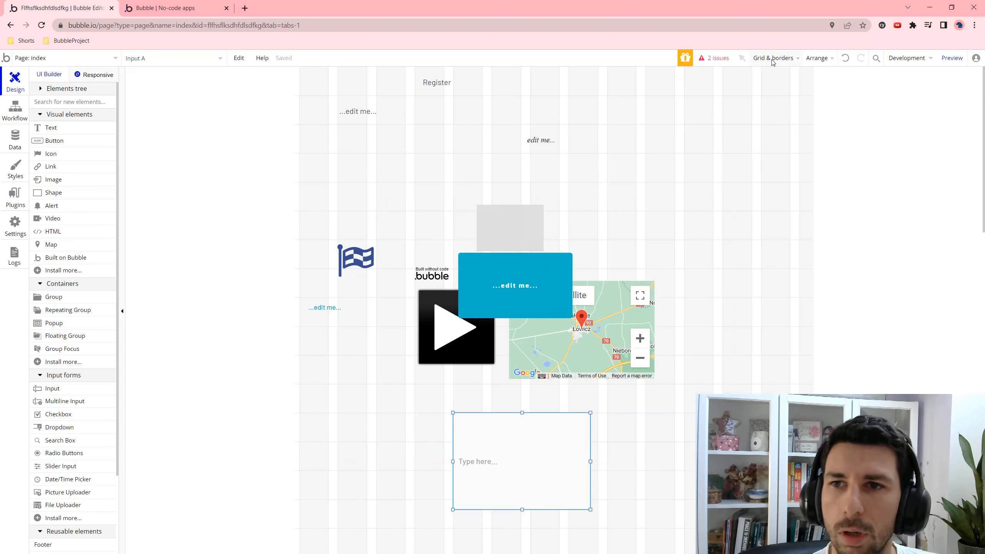
left_click(785, 58)
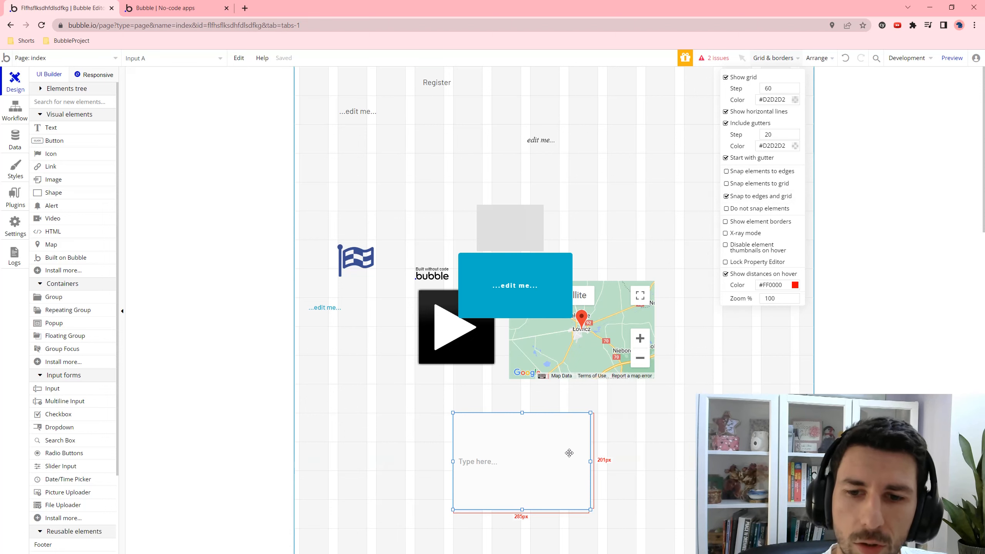
left_click_drag(567, 453, 498, 467)
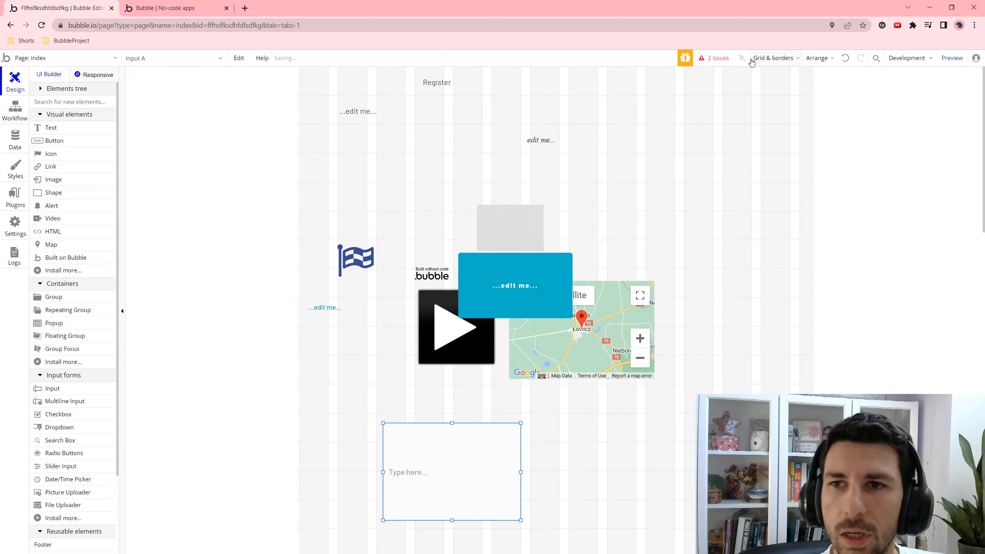
Show the element borders and narrow the upper "...edit me..." Text element from its right edge so it ends before the Register text
left_click(752, 61)
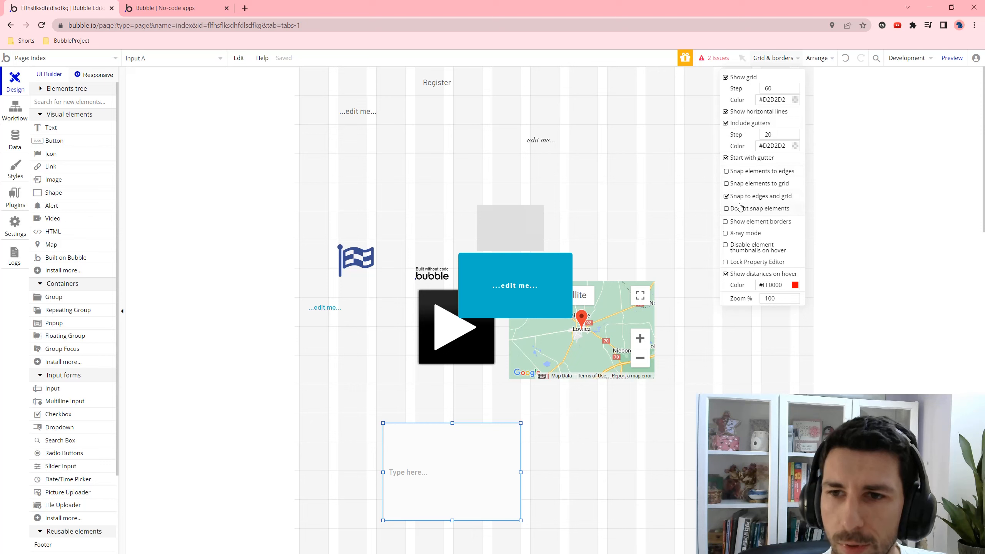
left_click(751, 222)
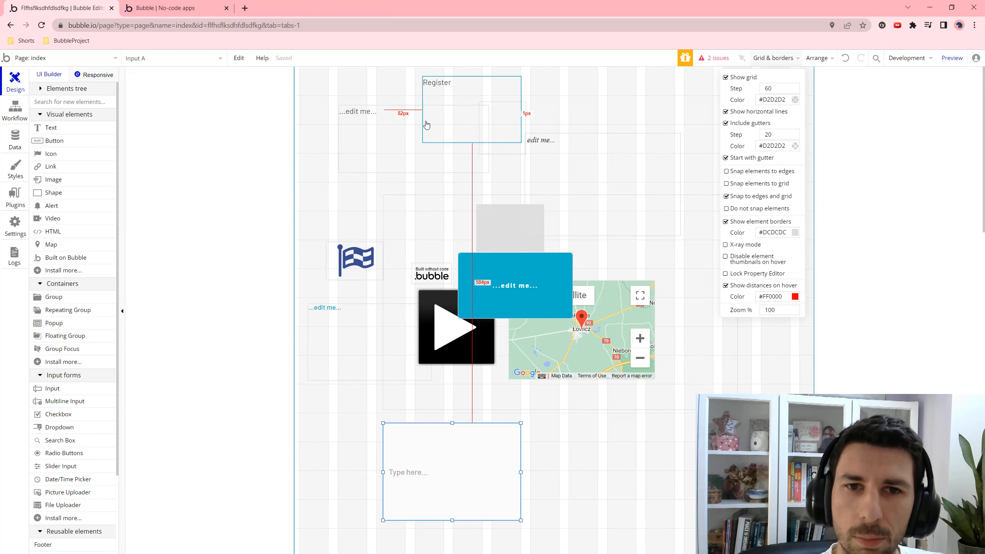
left_click(383, 139)
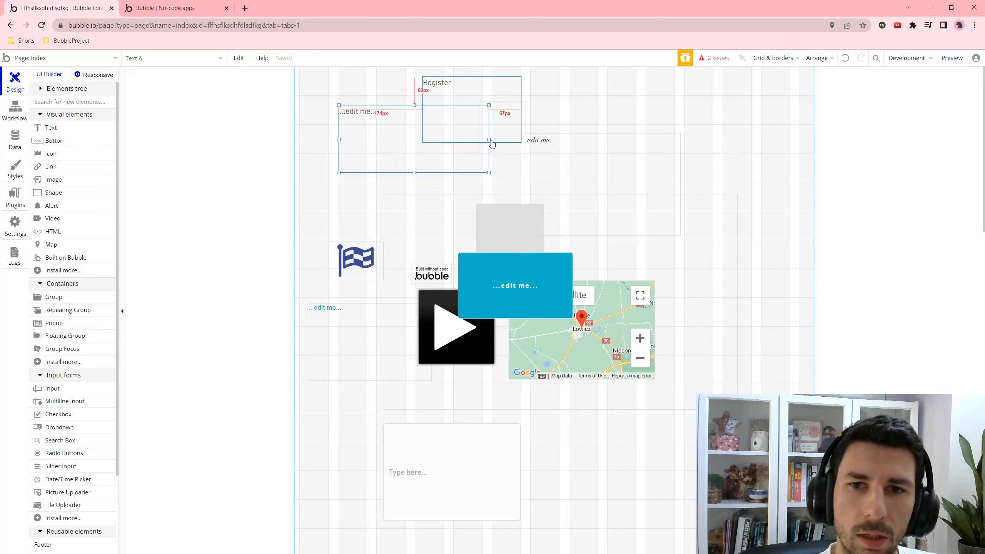
left_click_drag(489, 140, 403, 139)
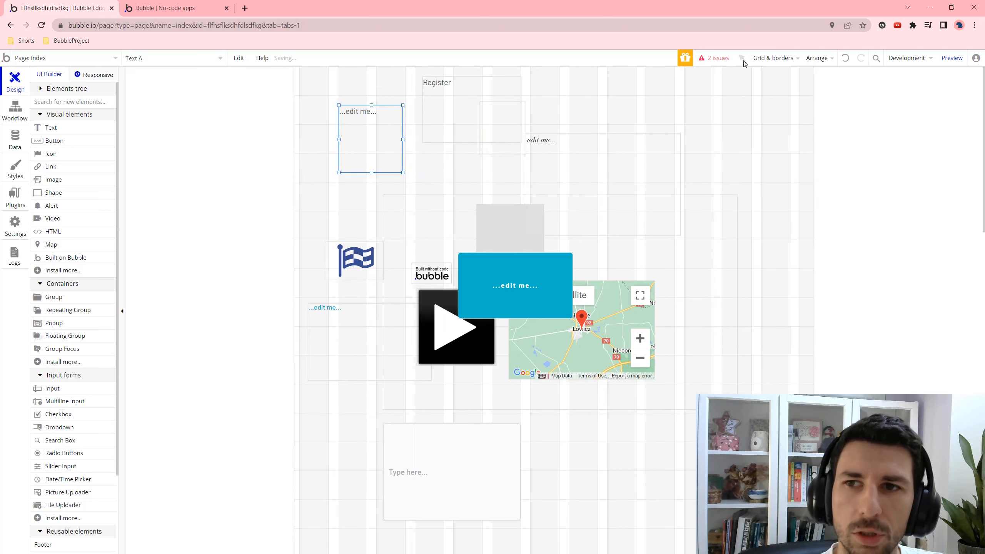
Hide the element borders and show them again to compare the page with and without them
left_click(768, 59)
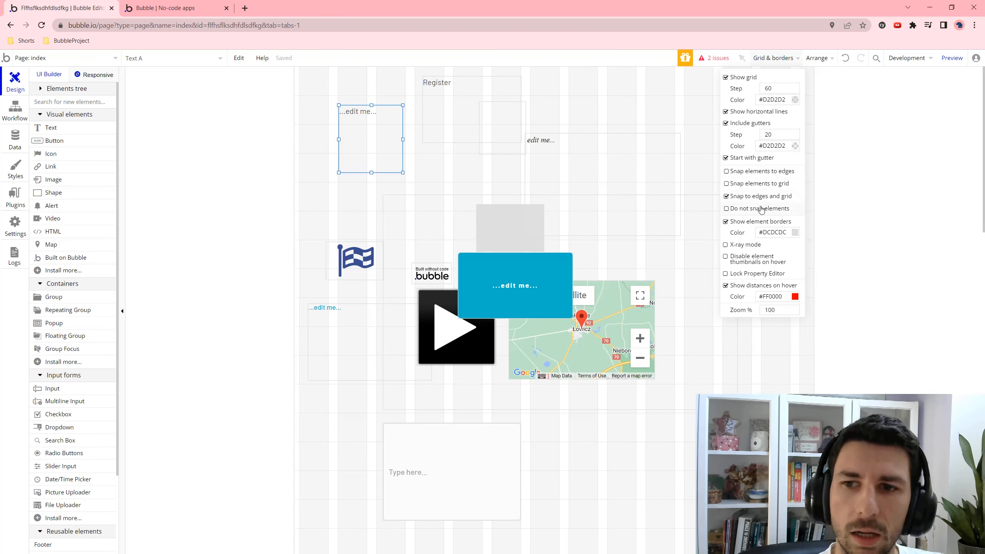
left_click(753, 222)
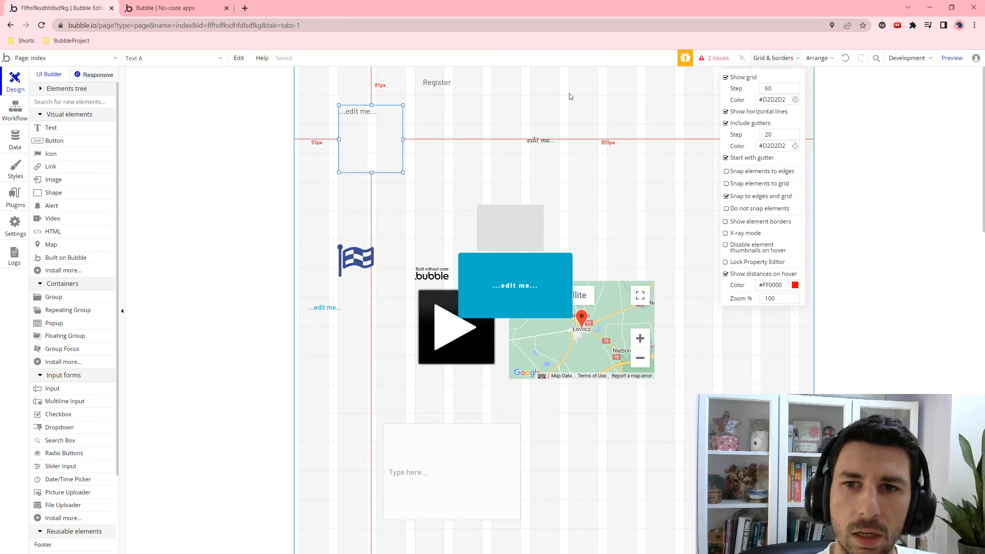
left_click(606, 94)
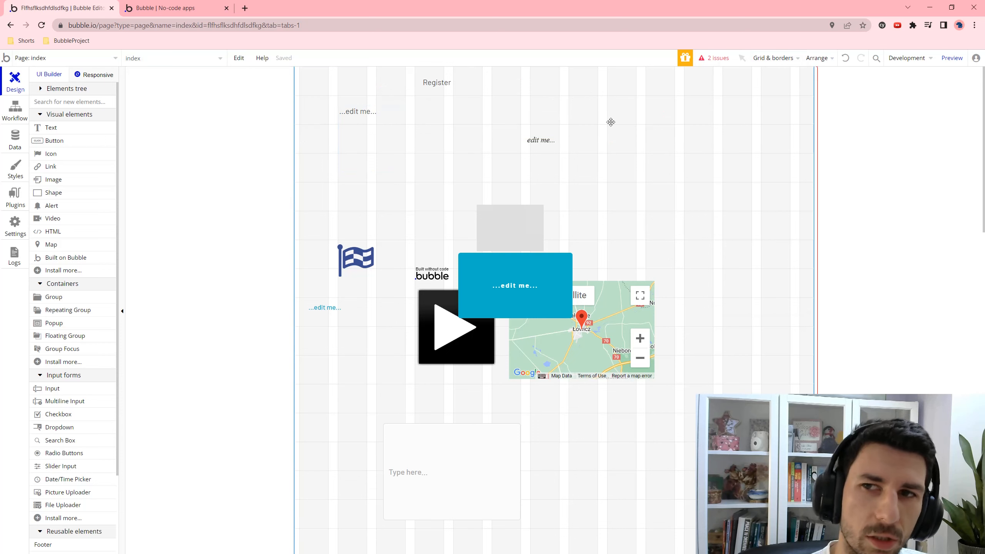
left_click(788, 59)
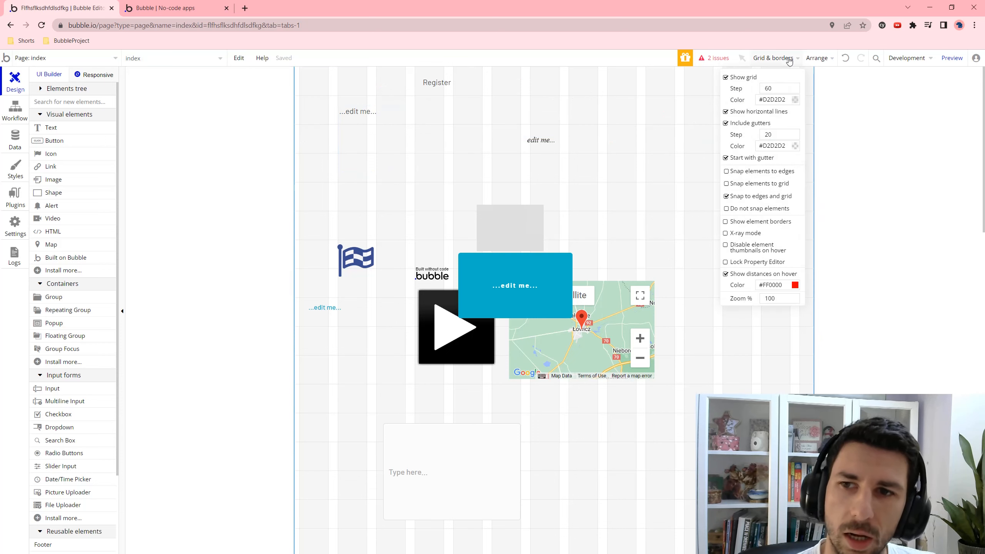
left_click(771, 224)
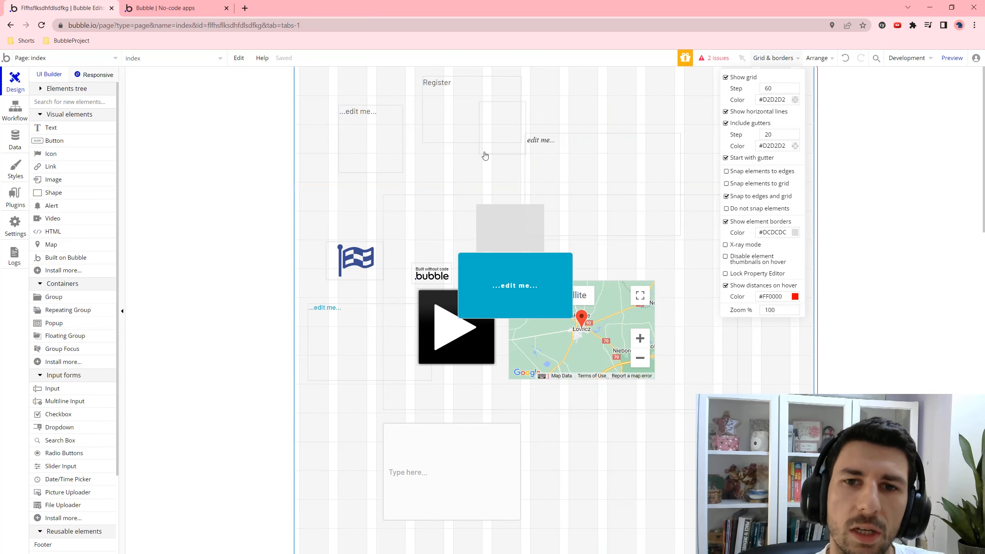
Move the Register text level with the "...edit me..." text beside it, then preview the page and return to the editor
left_click_drag(469, 138, 457, 163)
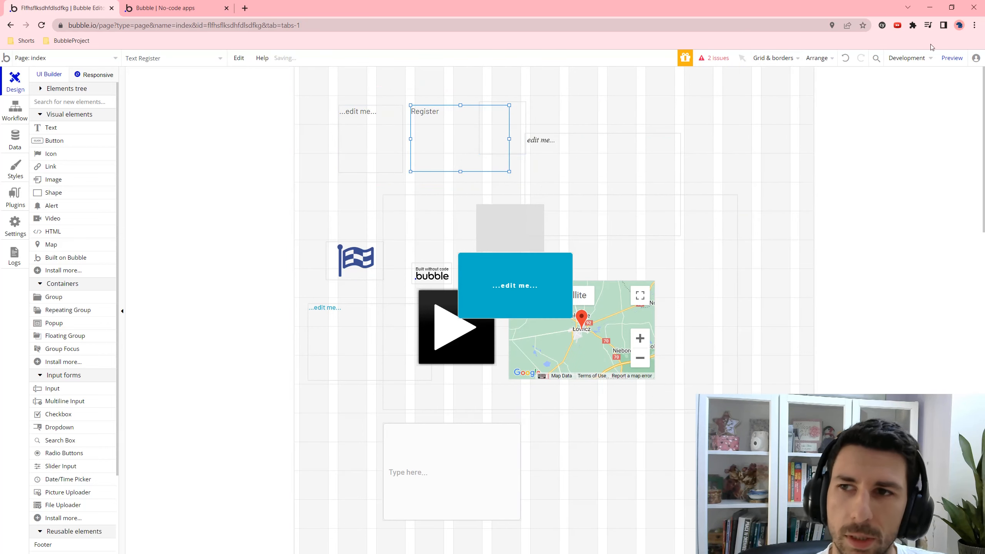
left_click(945, 60)
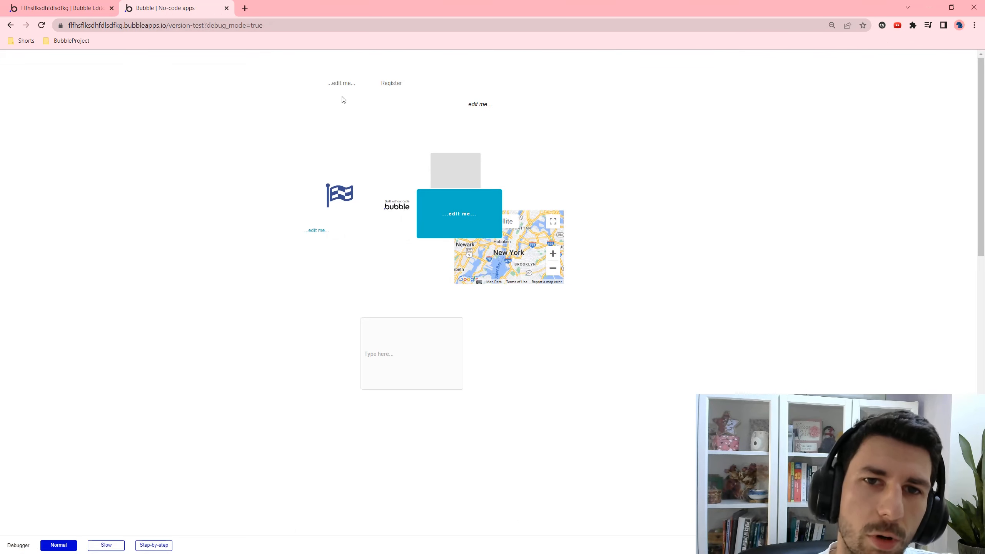
left_click(83, 4)
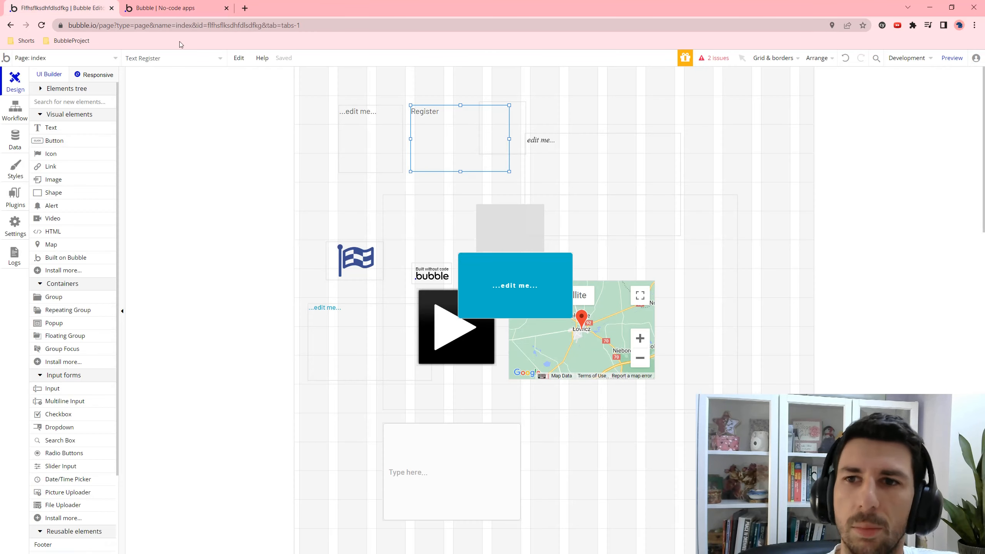
Set the grid step to 20 and move the empty Image element above the italic "edit me..." text
left_click(777, 59)
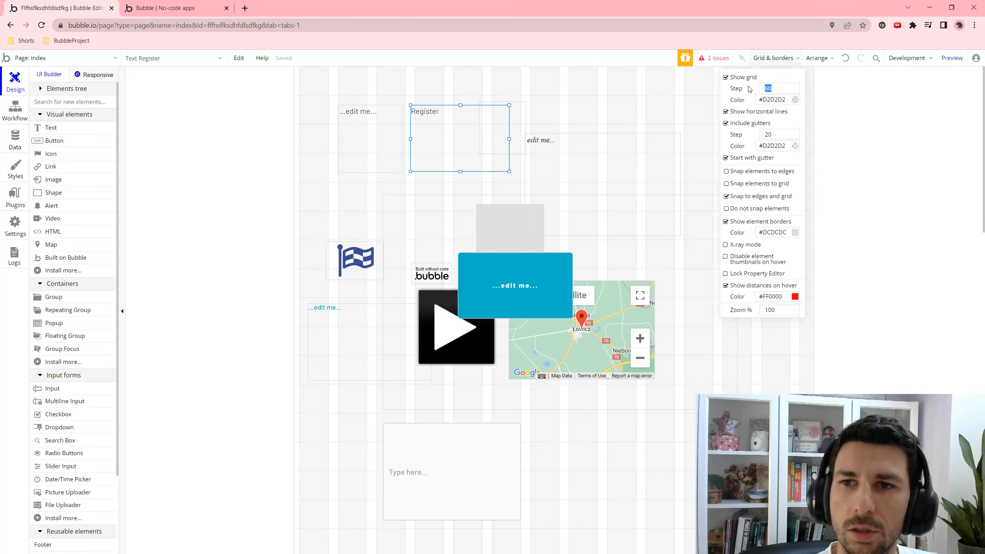
type("20")
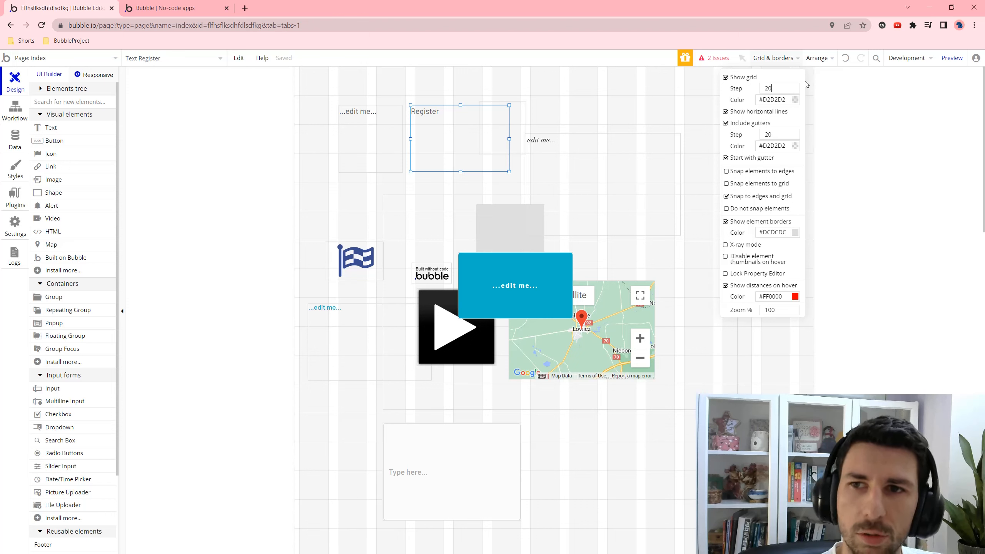
left_click(676, 97)
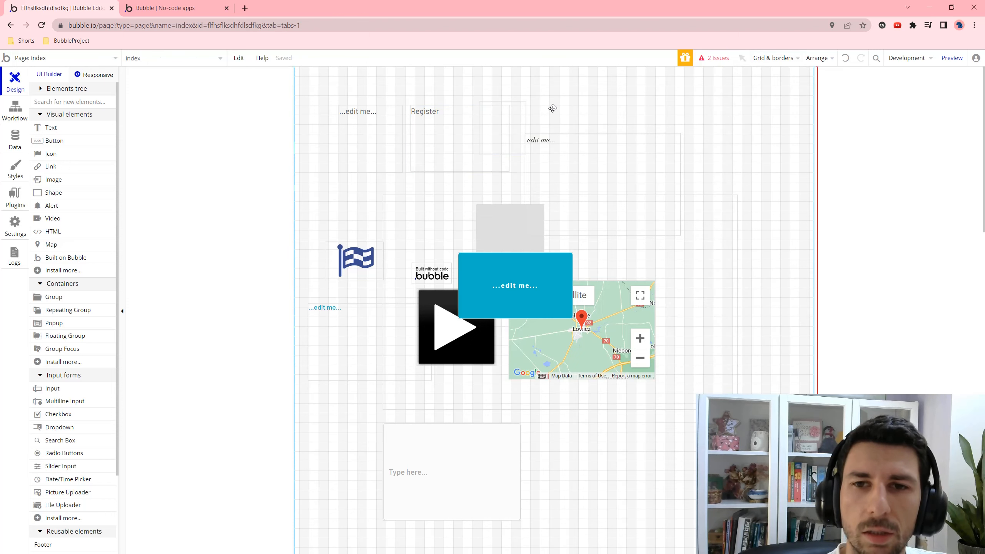
left_click_drag(523, 109, 579, 93)
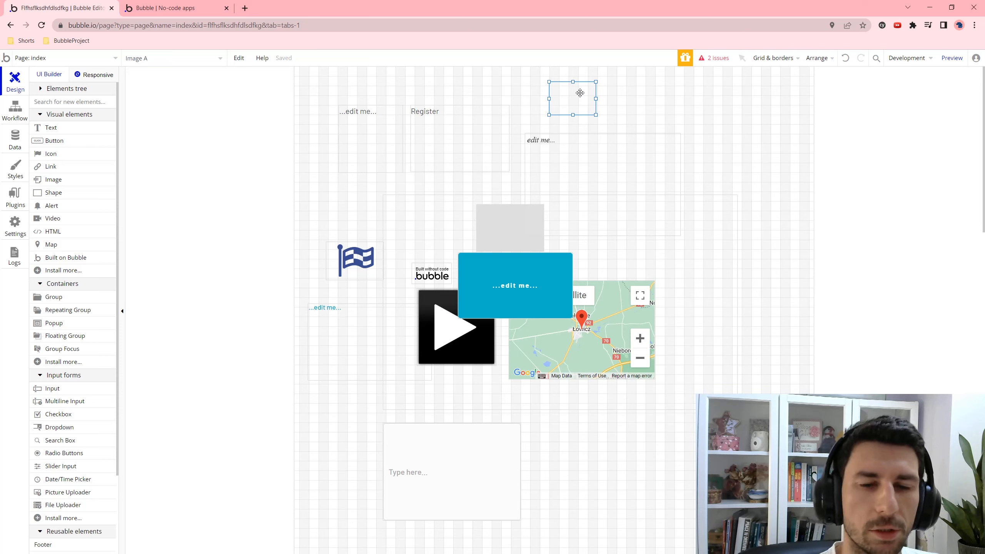